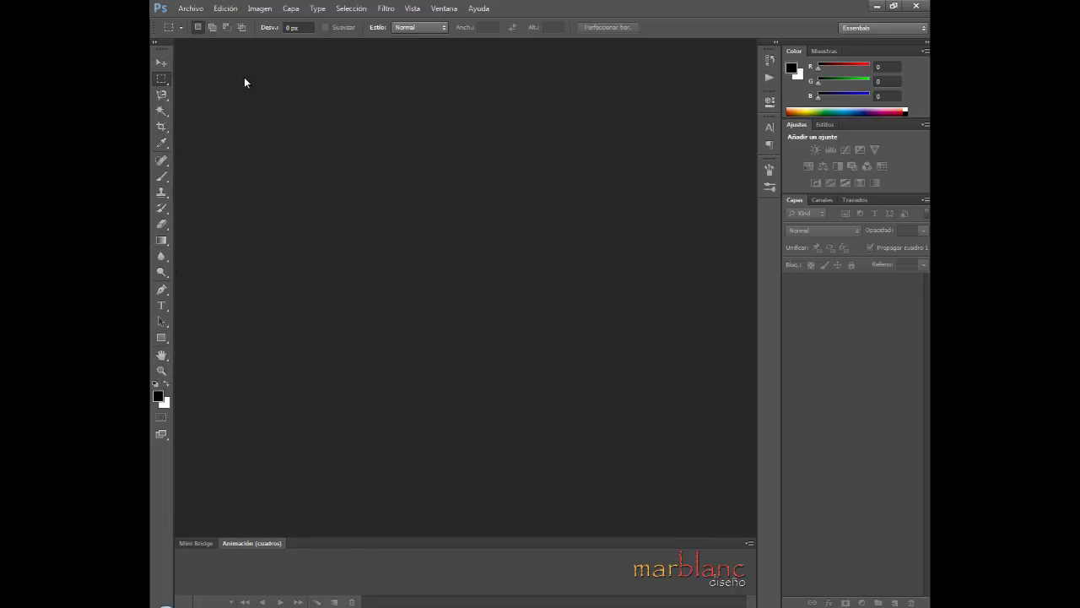
Open the image "grapadora azul 2" from the OBJETOS folder and enlarge its document window.
left_click(193, 10)
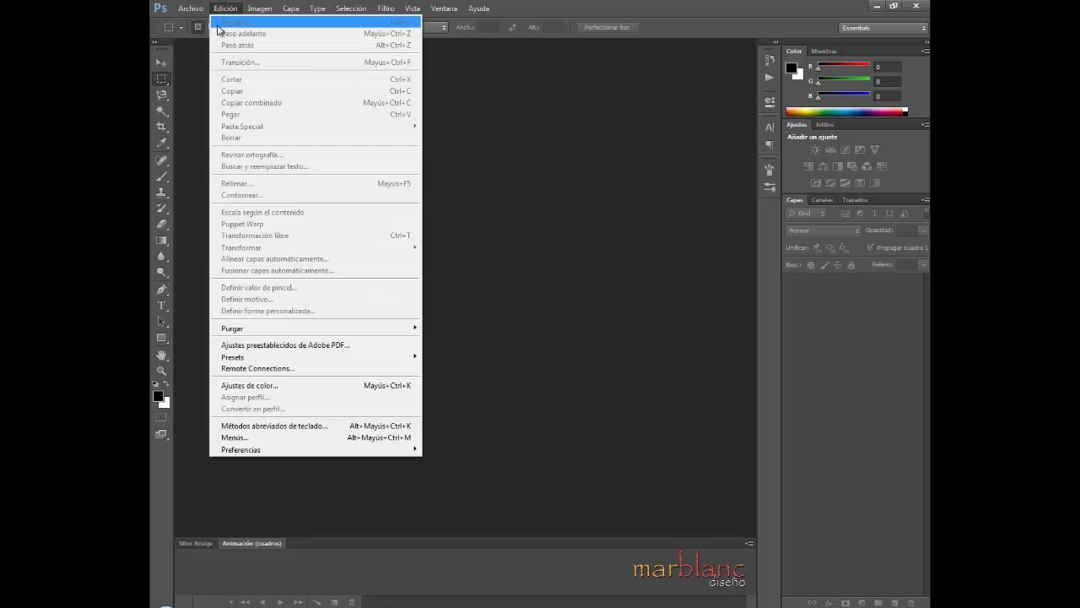
left_click(197, 35)
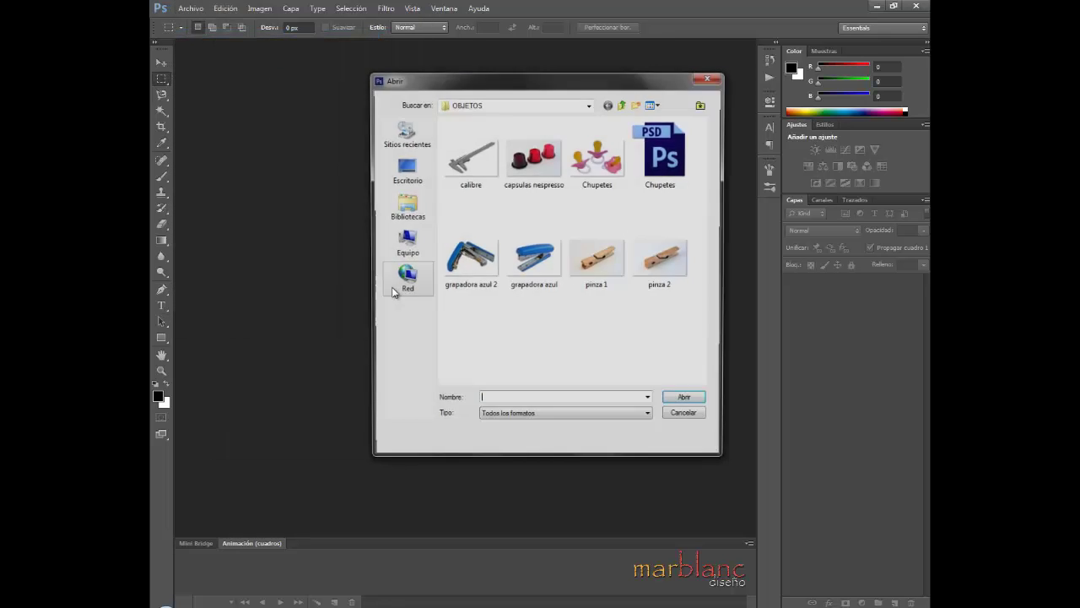
left_click(471, 267)
left_click(686, 403)
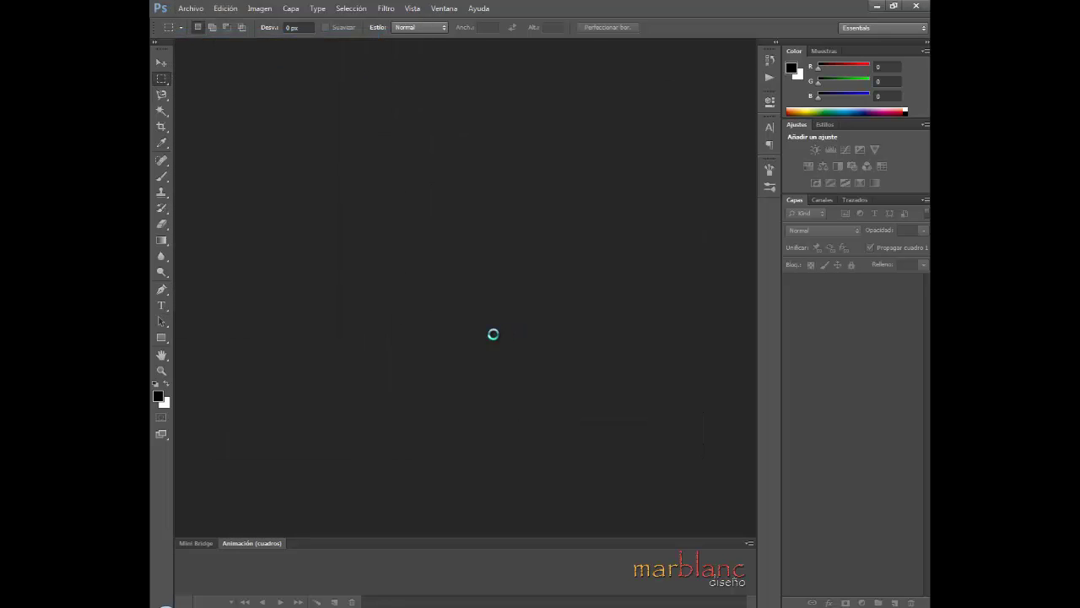
key("Return")
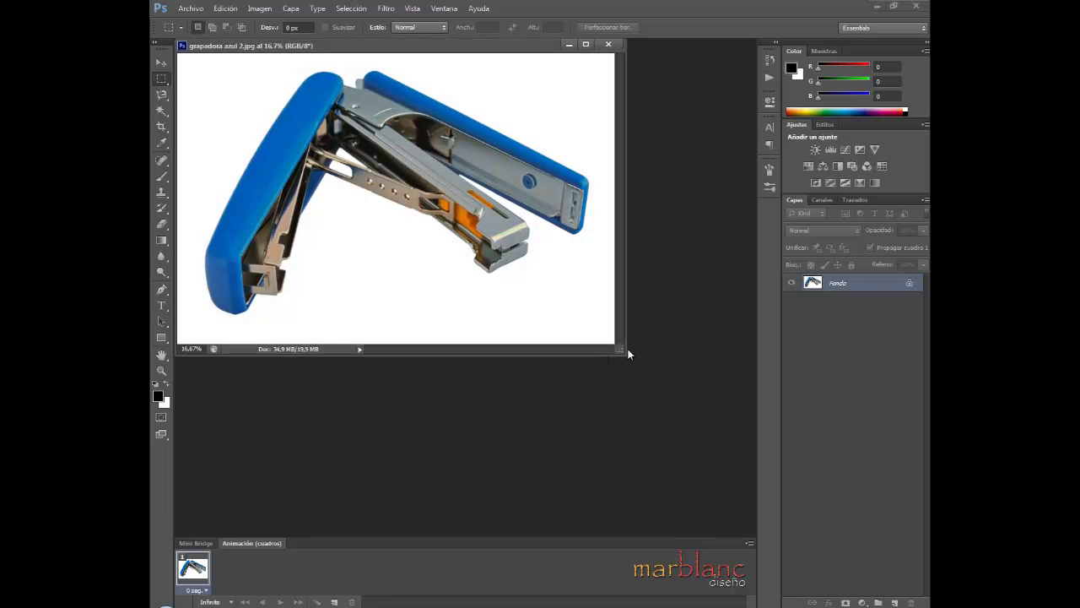
left_click_drag(619, 349, 736, 505)
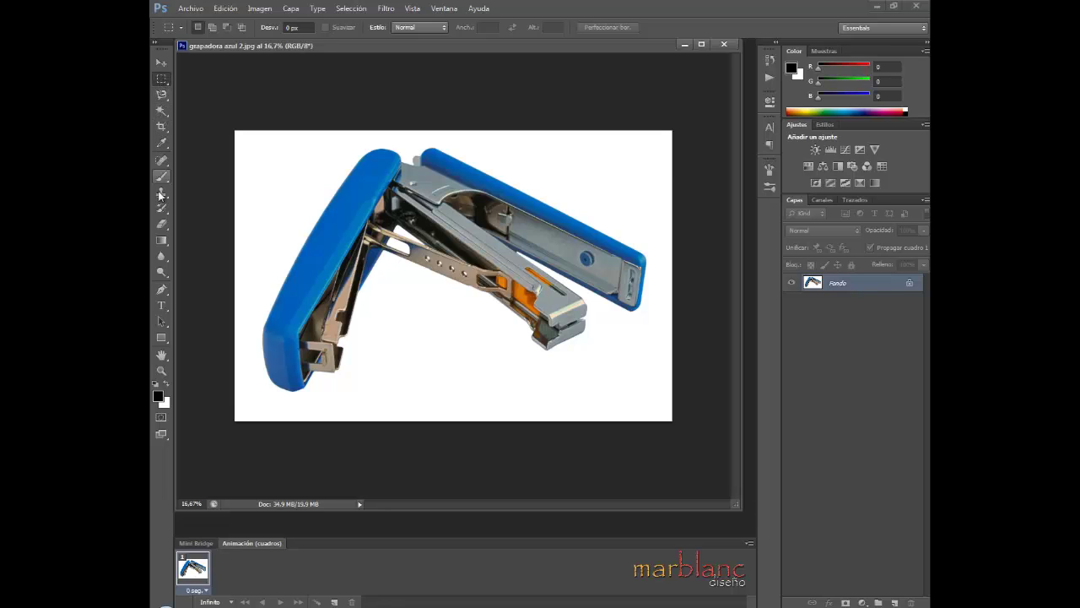
Review the marquee tool variants and the options of the healing brush, eyedropper, Crop, Magic Wand and Magnetic Lasso tools.
left_click(162, 81)
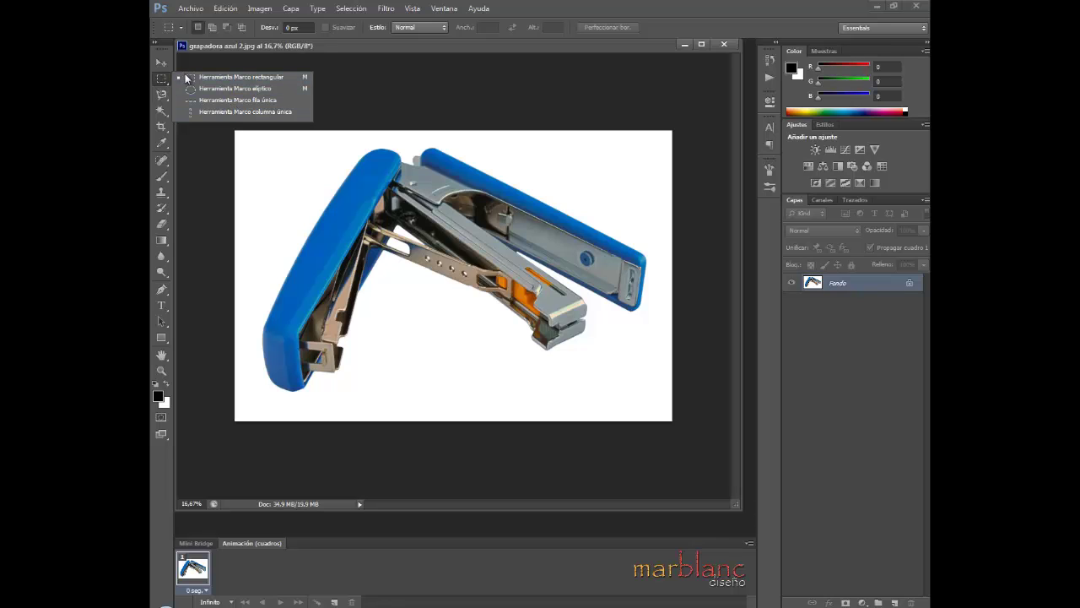
left_click(155, 82)
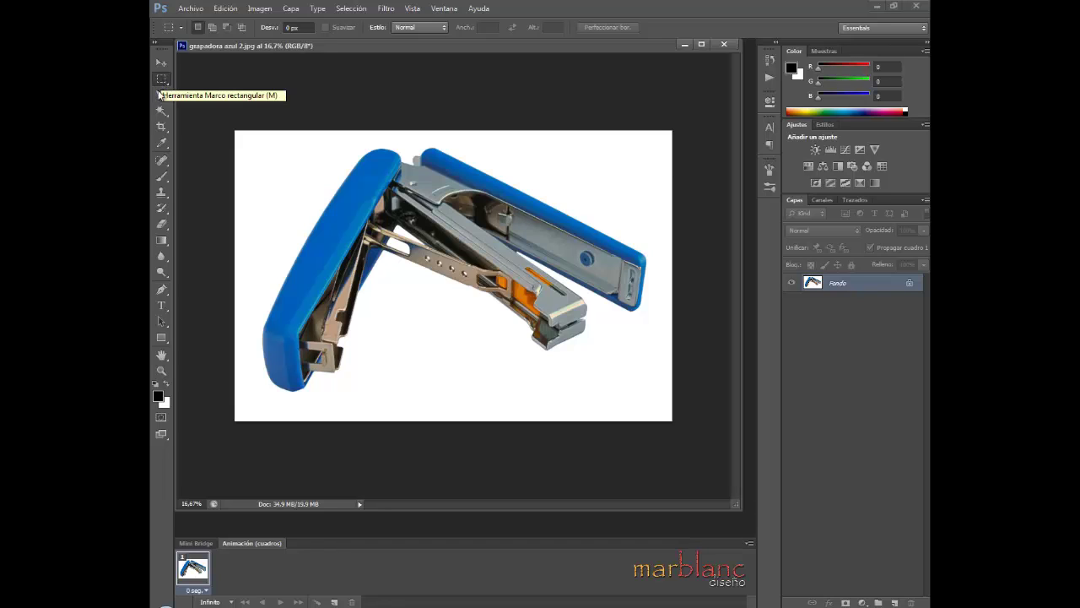
left_click(161, 95)
left_click(161, 161)
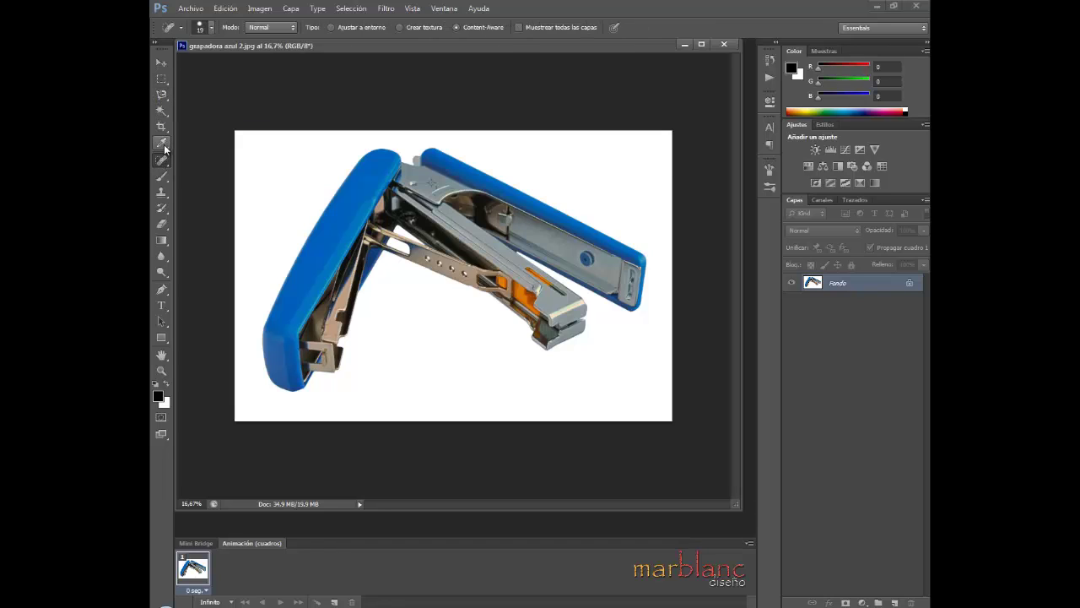
left_click(161, 143)
left_click(161, 126)
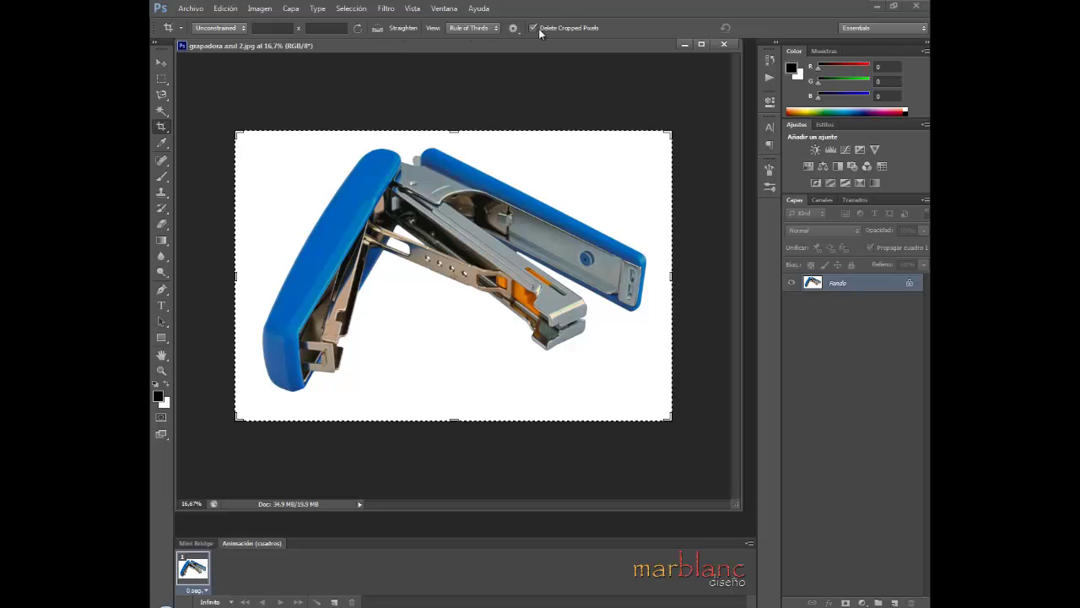
left_click(161, 110)
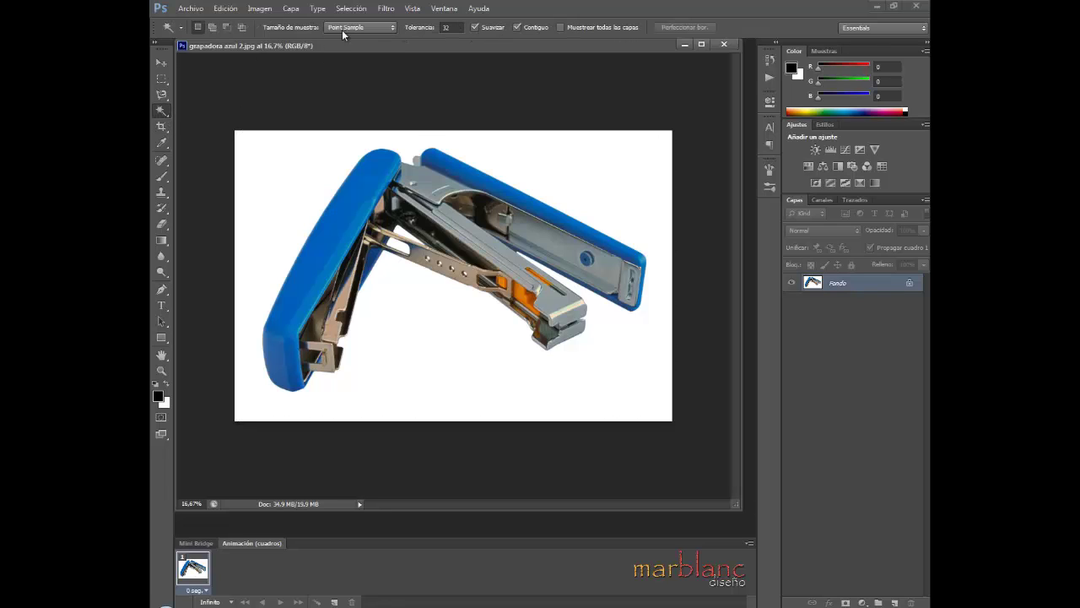
left_click(161, 95)
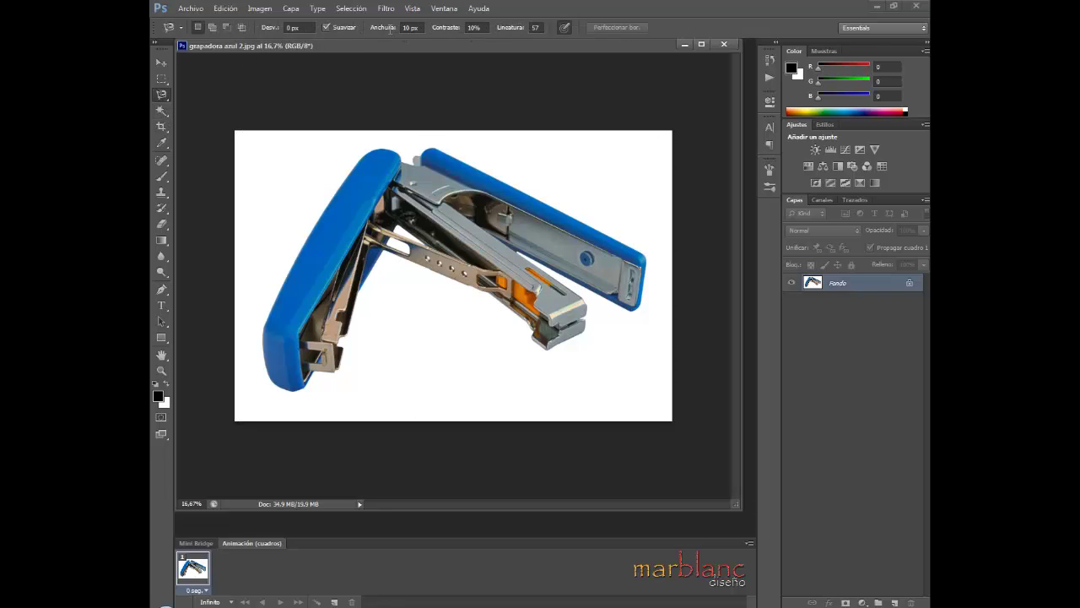
Draw a rectangular marquee selection about 3860 by 2450 px around the whole stapler.
left_click(162, 79)
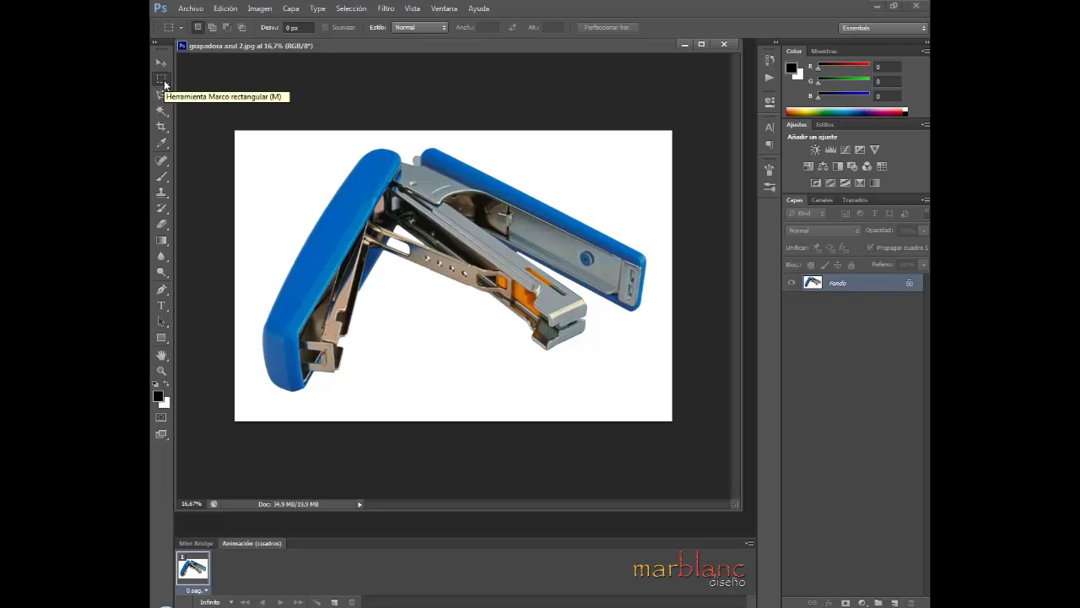
left_click_drag(300, 169, 551, 333)
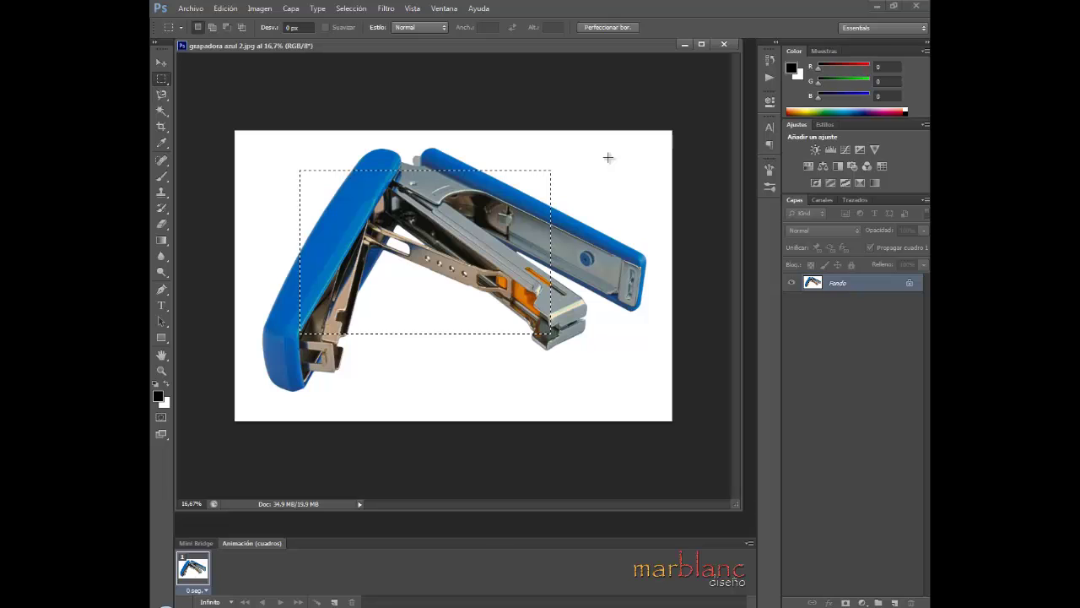
left_click(506, 218)
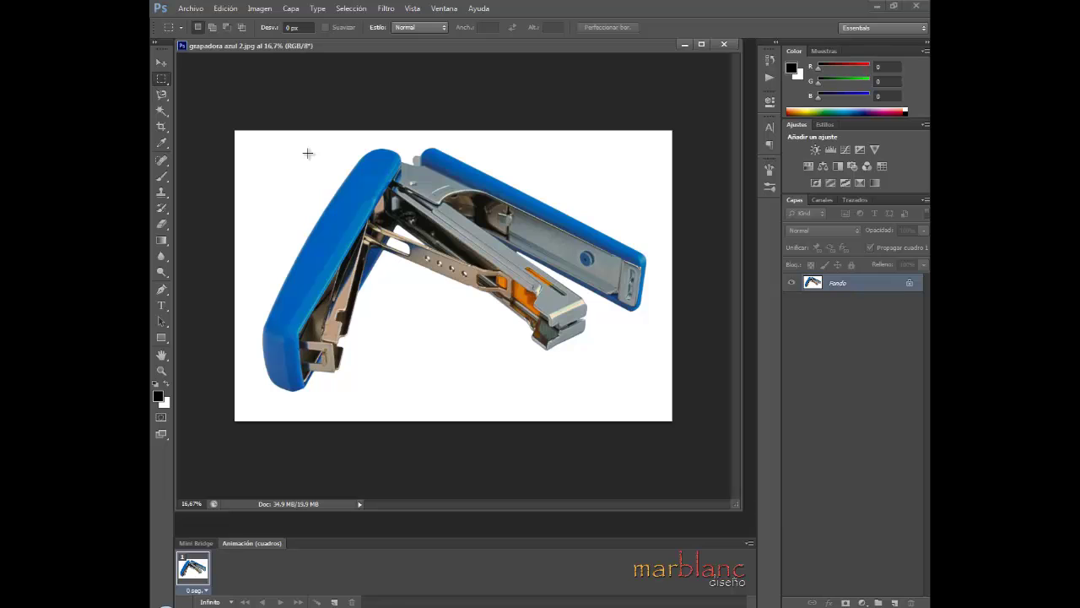
left_click_drag(308, 153, 630, 379)
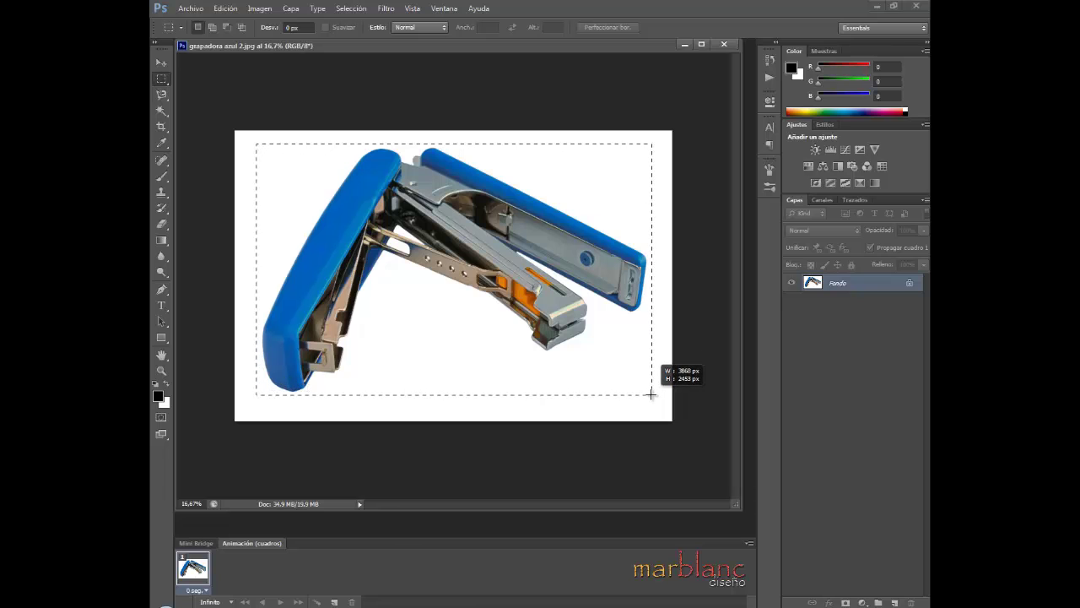
left_click_drag(651, 394, 650, 394)
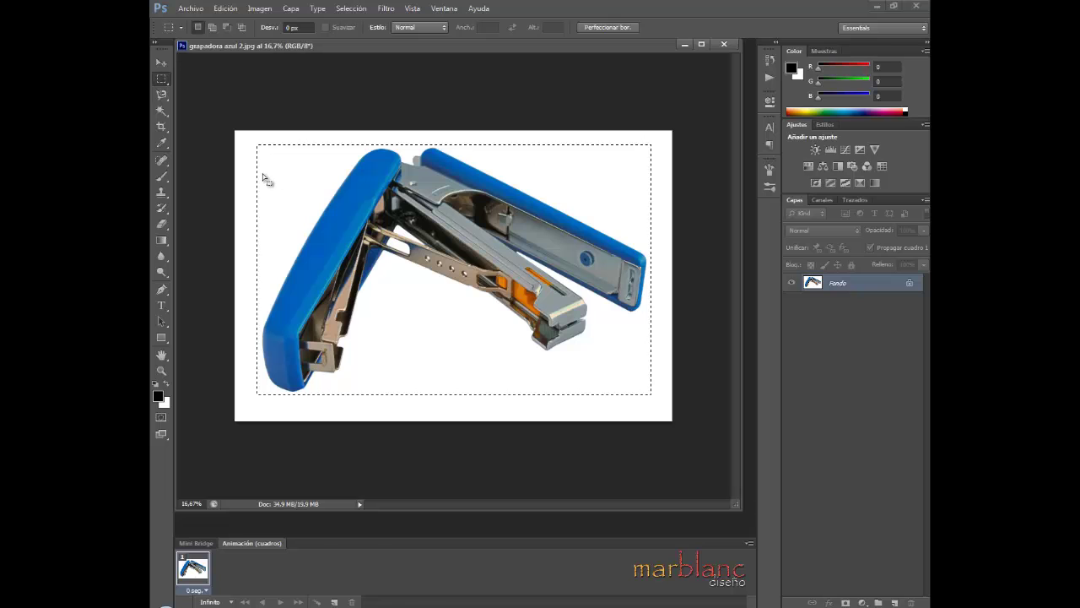
Add small rectangular areas to the selection at its upper-right, lower-right and lower-left corners.
key("shift")
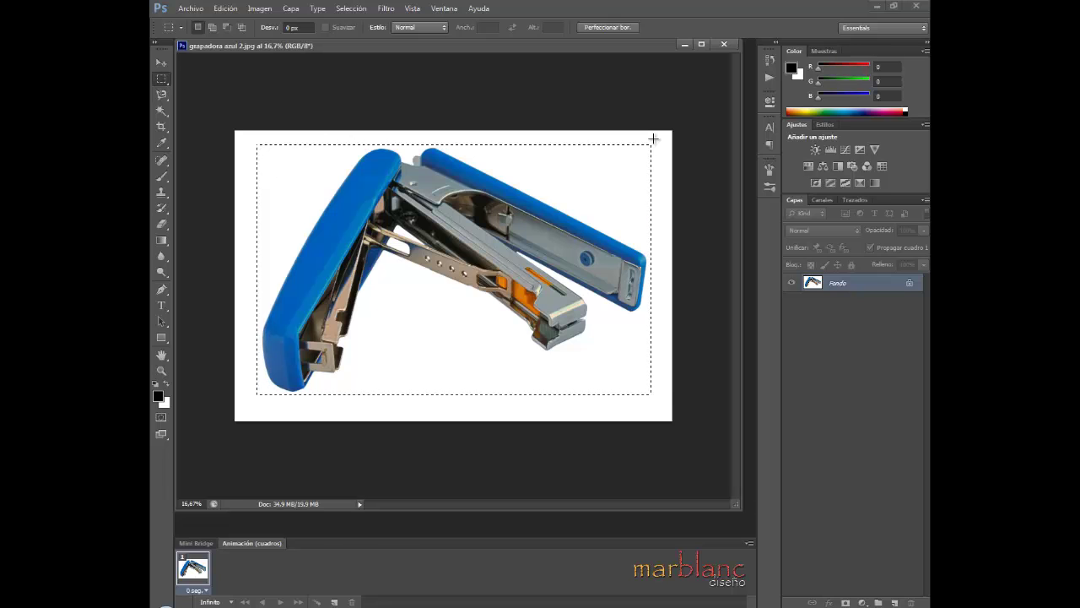
key("shift")
left_click_drag(658, 374, 592, 357)
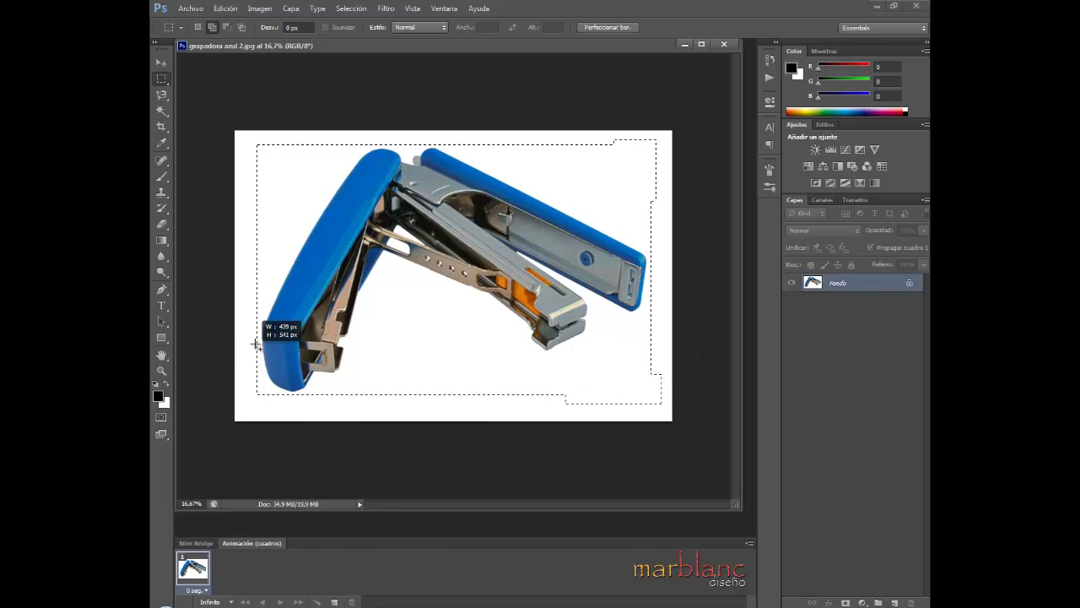
left_click_drag(254, 343, 252, 346)
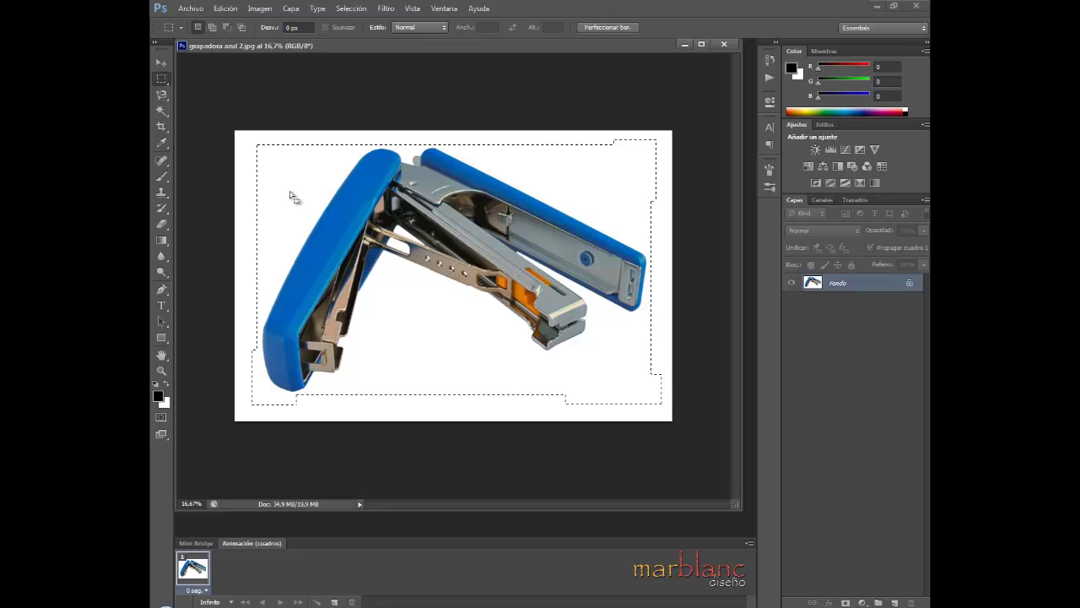
Subtract rectangular areas from the selection at its upper-left corner, across the stapler's middle and along the lower edge.
left_click_drag(248, 140, 398, 237)
left_click_drag(560, 277, 495, 207)
left_click_drag(454, 405, 508, 277)
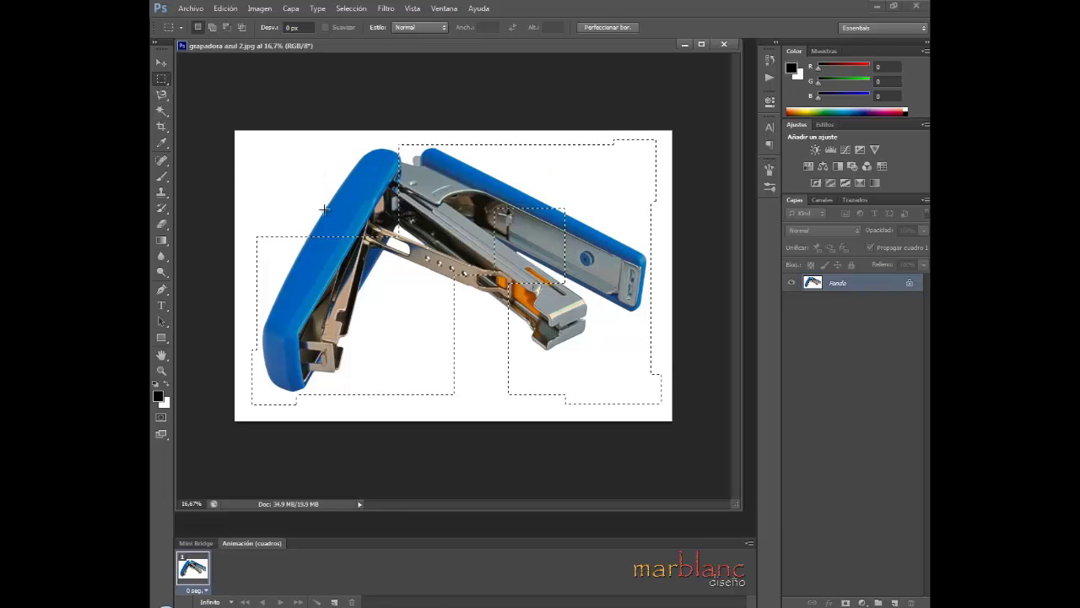
With the Elliptical Marquee, add an ellipse over the stapler's left blue arm and subtract an overlapping ellipse from the selection.
left_click(161, 80)
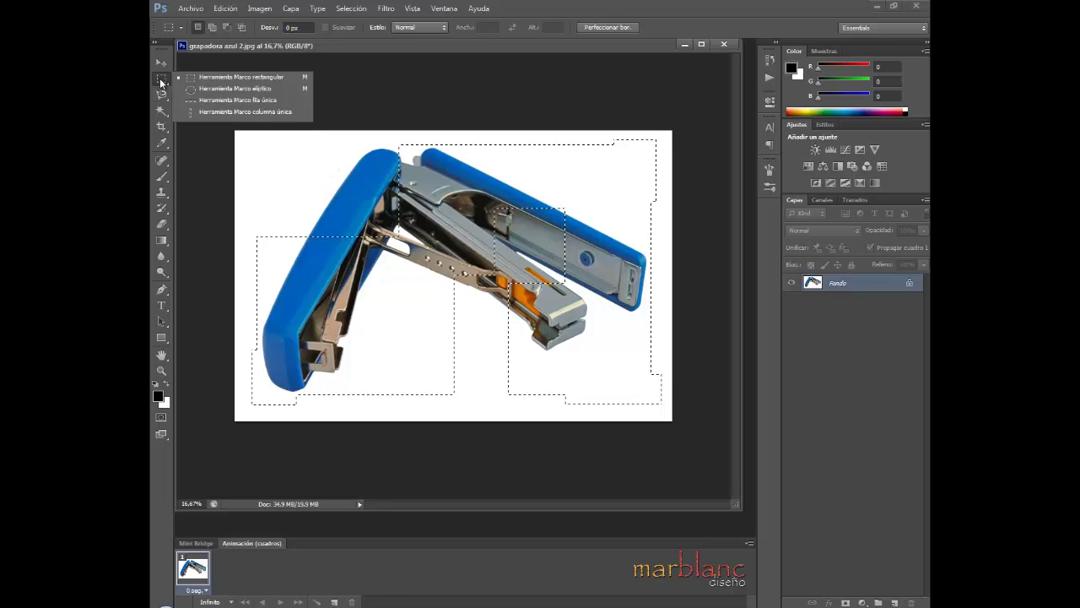
left_click(214, 89)
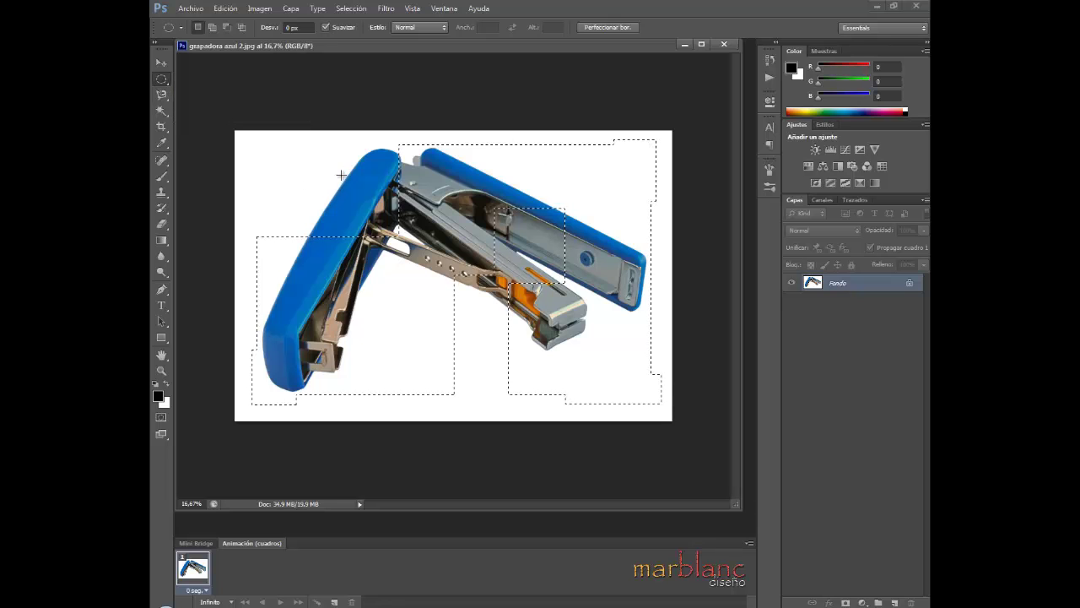
key("shift")
left_click_drag(331, 172, 384, 218)
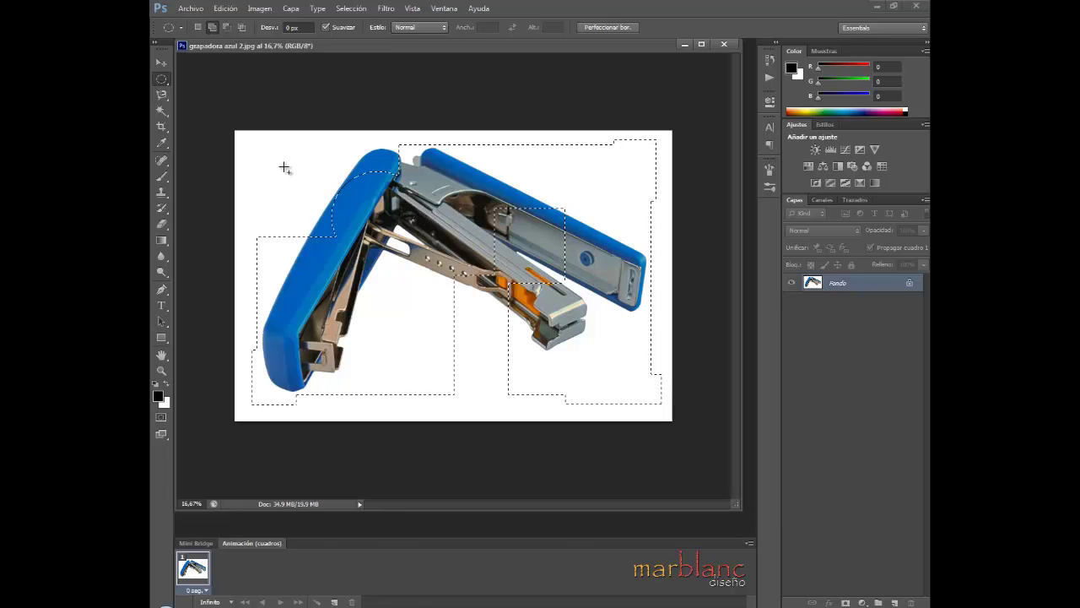
key("alt")
With the Rectangular Marquee, add a rectangle over the top of the left blue arm and subtract one across its middle.
right_click(161, 79)
left_click(223, 73)
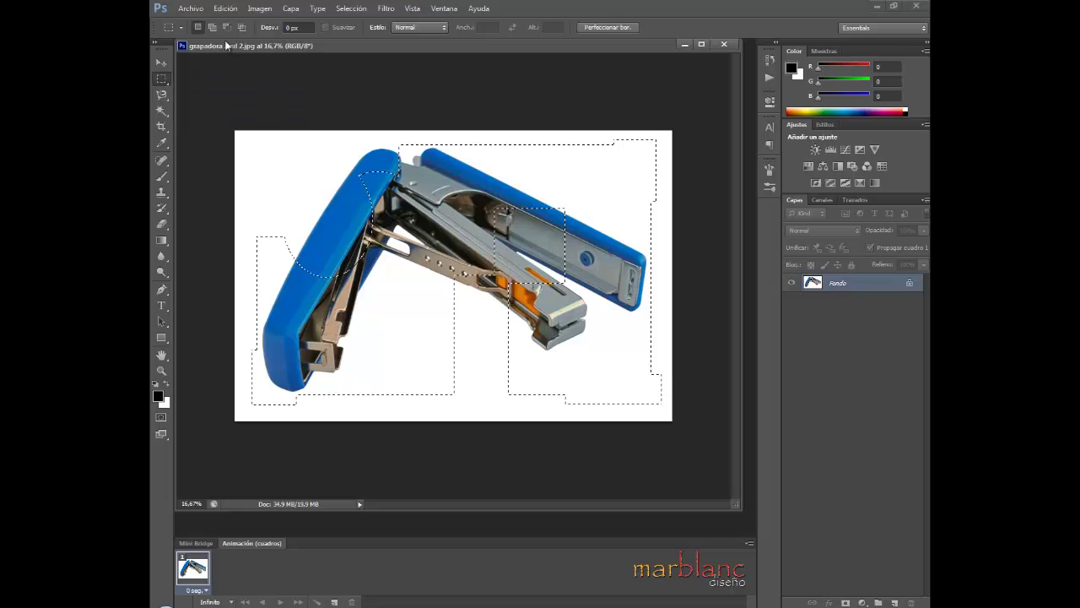
left_click(214, 30)
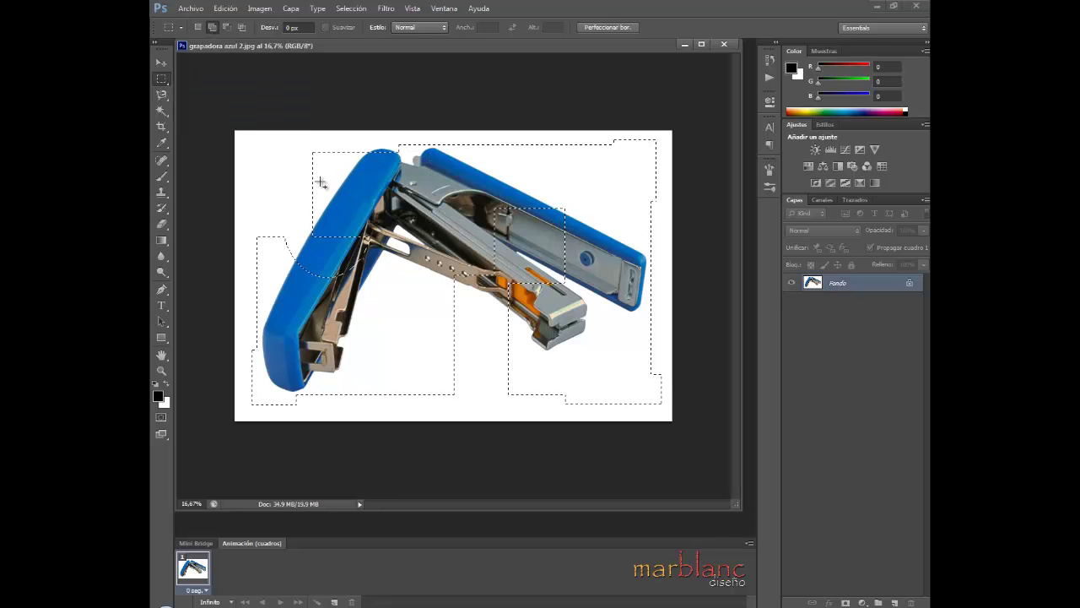
left_click(226, 27)
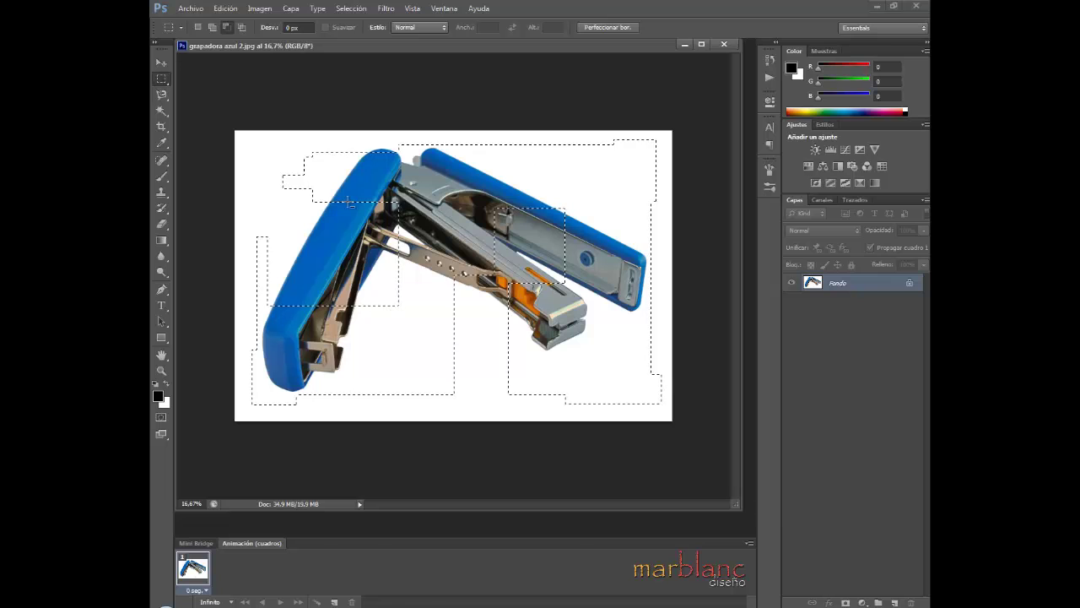
Intersect the selection with a rectangle about 3004 by 2015 px, then deselect and return to new-selection mode.
left_click(242, 28)
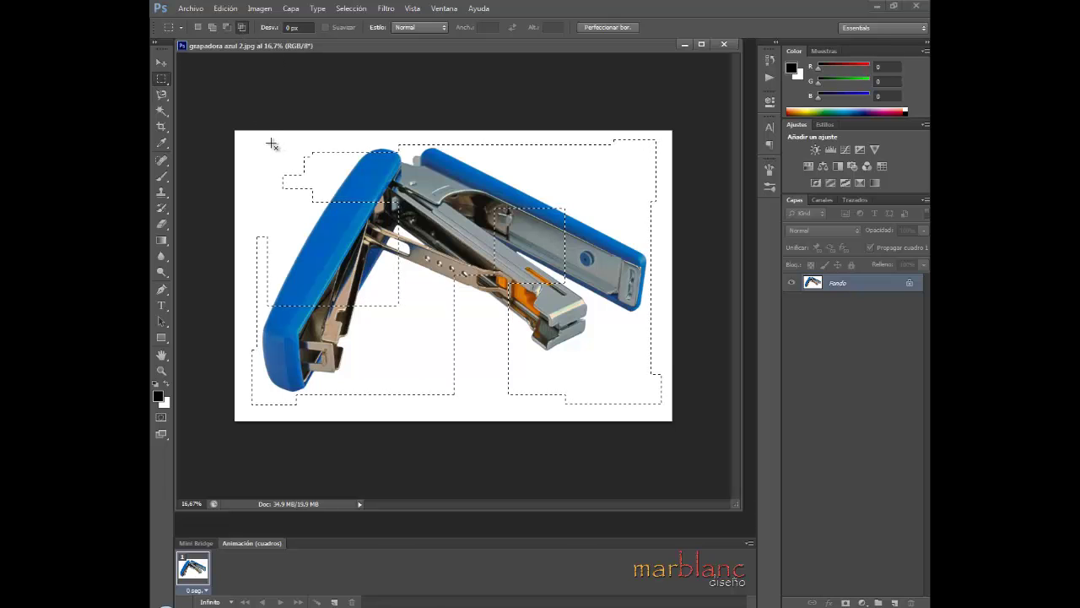
left_click_drag(271, 143, 579, 348)
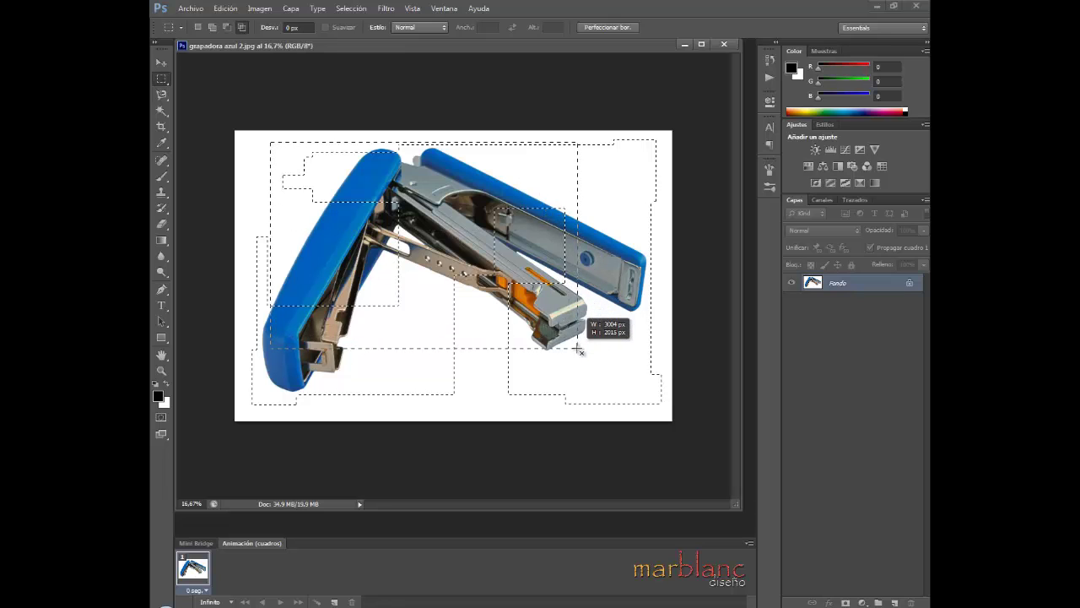
left_click_drag(579, 349, 579, 348)
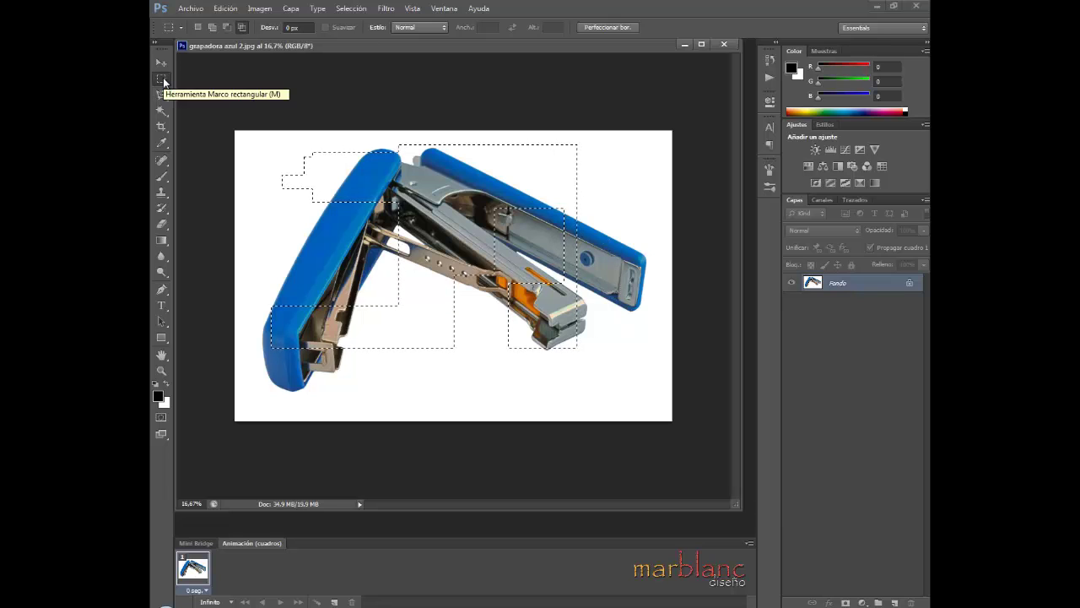
left_click(265, 144)
left_click(198, 27)
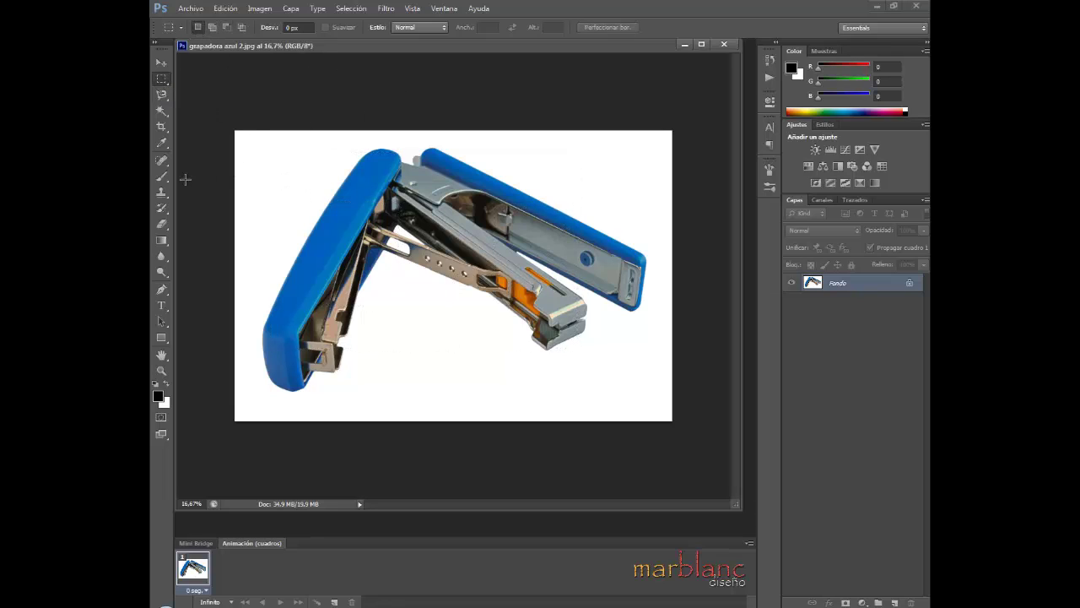
Draw a loose freehand Lasso selection around the whole stapler and add a freehand area beside its upper-left blue arm.
left_click(165, 100)
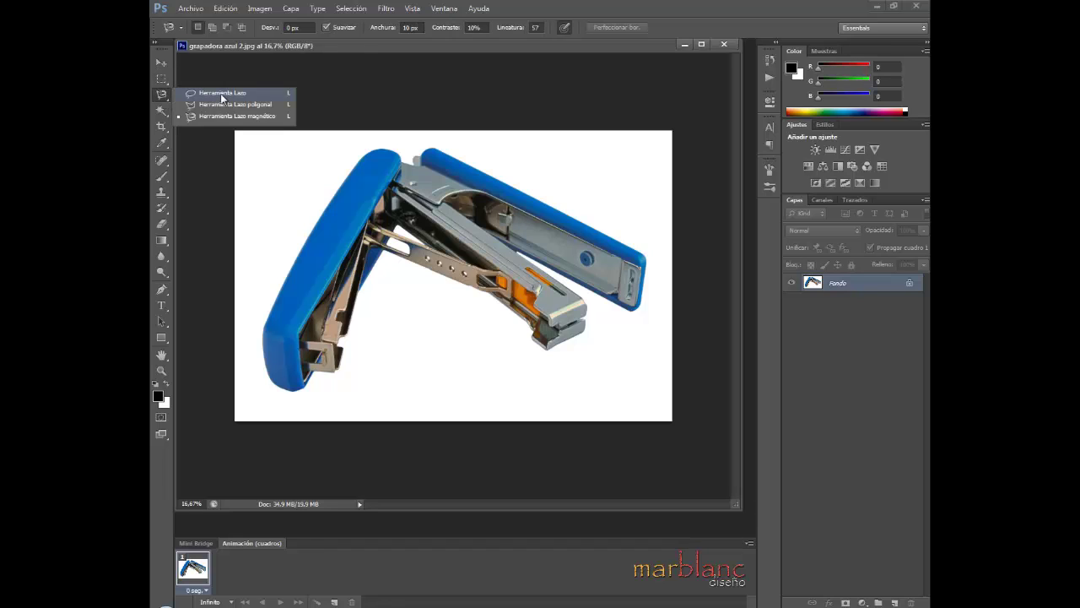
left_click(222, 93)
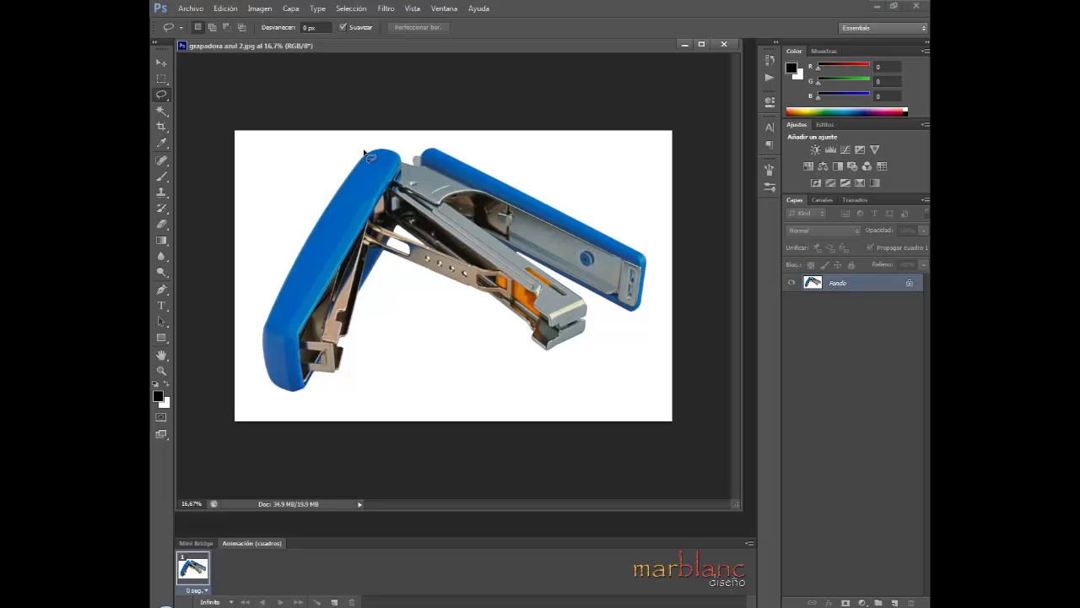
mouse_move(362, 148)
left_mouse_down()
mouse_move(259, 334)
mouse_move(277, 386)
mouse_move(320, 393)
mouse_move(351, 374)
mouse_move(379, 313)
mouse_move(528, 368)
mouse_move(604, 353)
mouse_move(645, 307)
mouse_move(651, 268)
mouse_move(618, 208)
mouse_move(412, 144)
left_mouse_up()
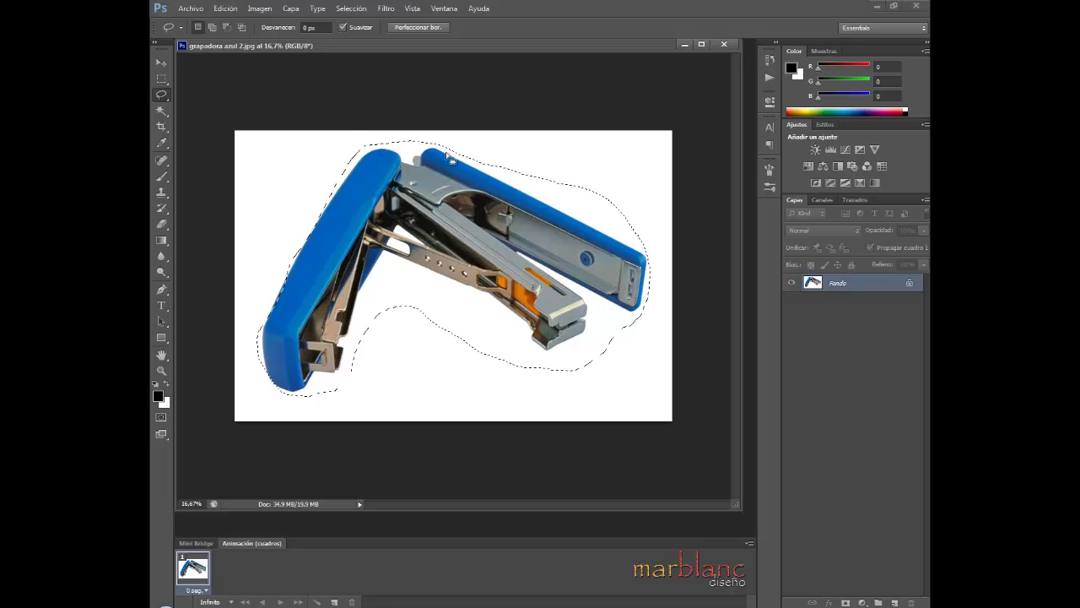
mouse_move(547, 151)
left_mouse_down()
mouse_move(475, 177)
mouse_move(436, 274)
mouse_move(563, 322)
mouse_move(637, 267)
mouse_move(638, 227)
left_mouse_up()
mouse_move(336, 163)
left_mouse_down()
mouse_move(288, 226)
mouse_move(247, 330)
mouse_move(257, 381)
mouse_move(285, 410)
mouse_move(370, 374)
mouse_move(401, 284)
mouse_move(456, 348)
mouse_move(557, 393)
mouse_move(616, 333)
mouse_move(646, 322)
mouse_move(659, 285)
mouse_move(646, 216)
mouse_move(545, 167)
mouse_move(366, 139)
mouse_move(318, 190)
left_mouse_up()
left_click(212, 28)
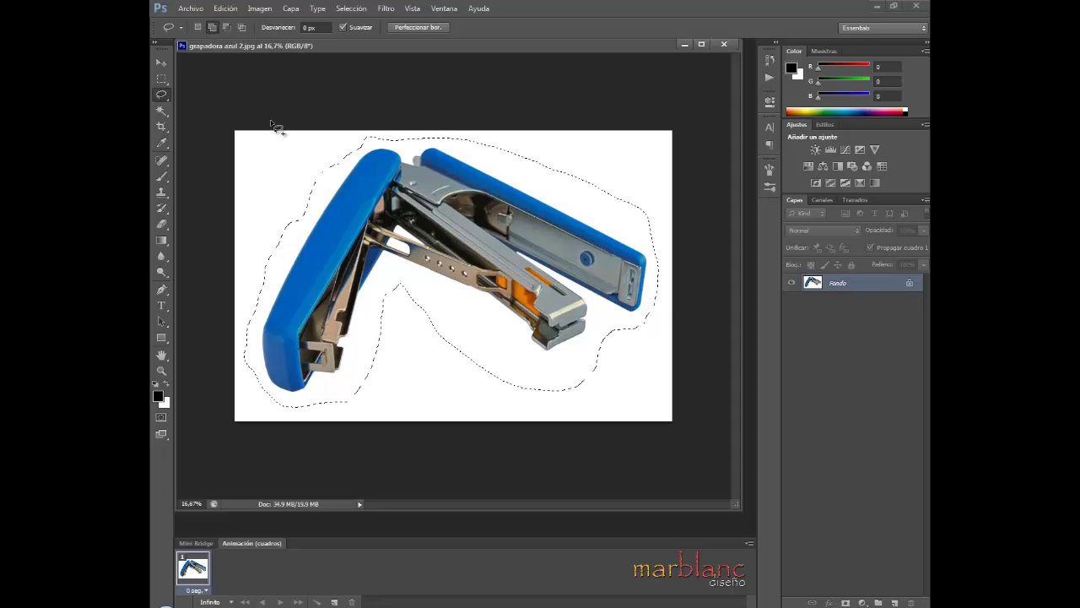
mouse_move(289, 158)
left_mouse_down()
mouse_move(283, 217)
mouse_move(329, 161)
left_mouse_up()
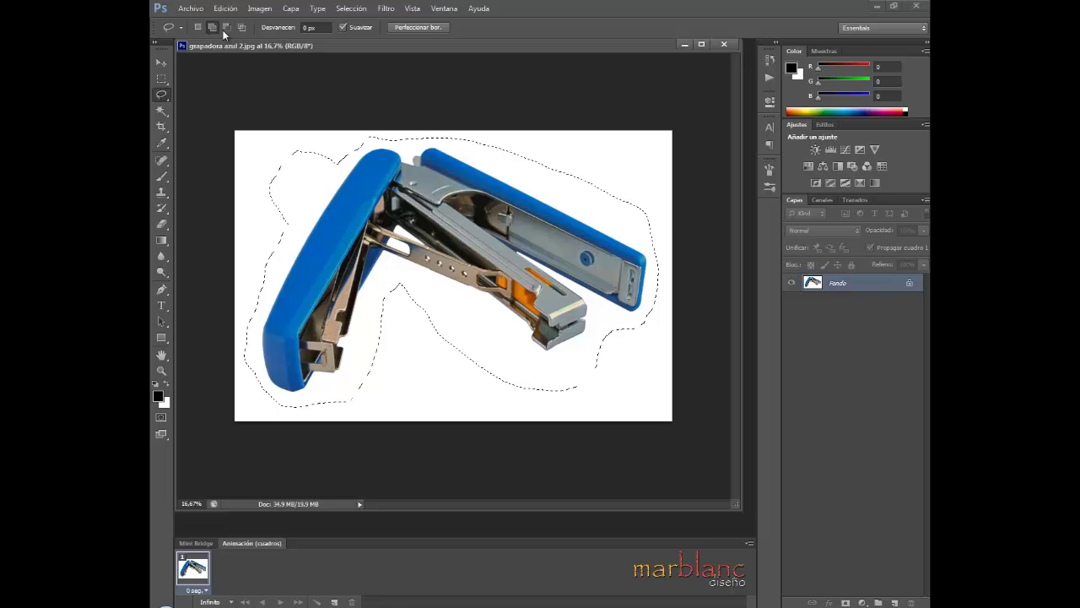
Subtract a freehand area over the middle of the right blue arm, return to new-selection mode and deselect.
mouse_move(521, 182)
left_mouse_down()
mouse_move(533, 262)
mouse_move(636, 207)
mouse_move(608, 161)
mouse_move(580, 180)
left_mouse_up()
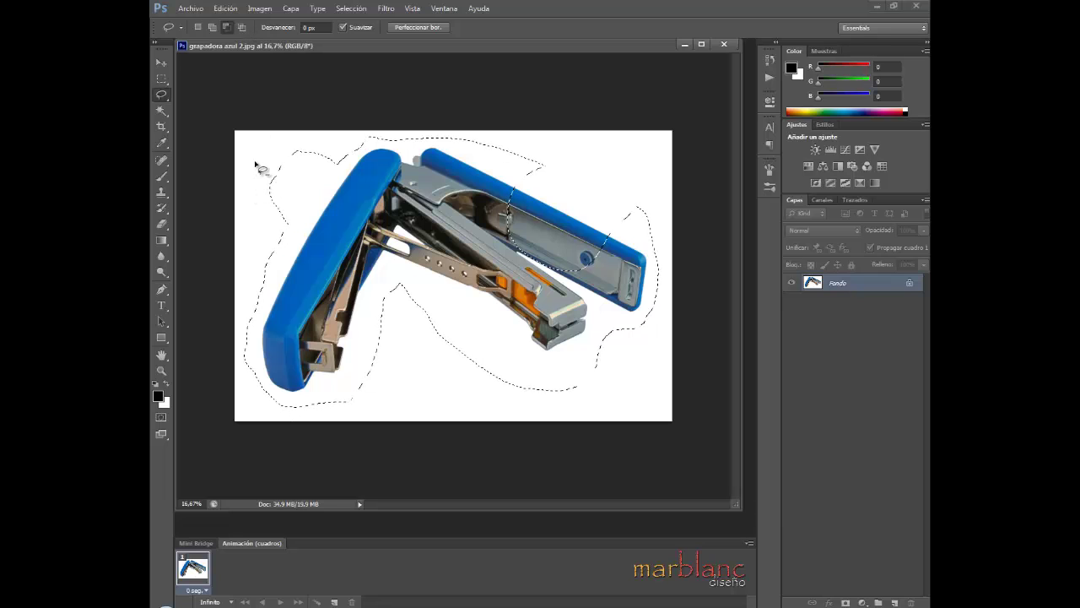
left_click(199, 28)
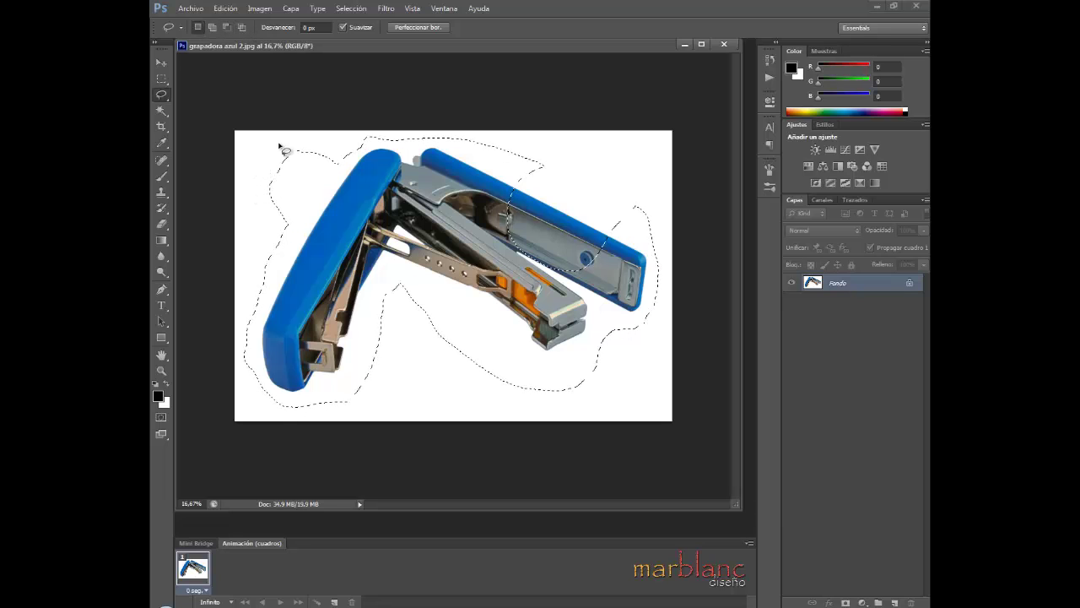
left_click(279, 149)
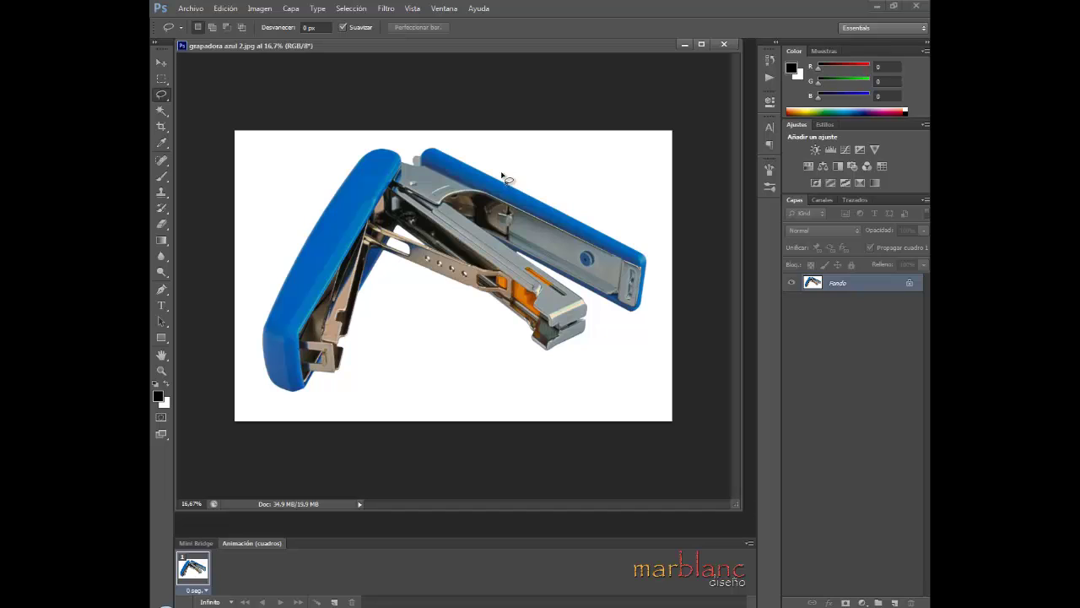
With the Polygonal Lasso, draw a closed straight-sided selection around the middle and upper part of the stapler.
left_click(160, 98)
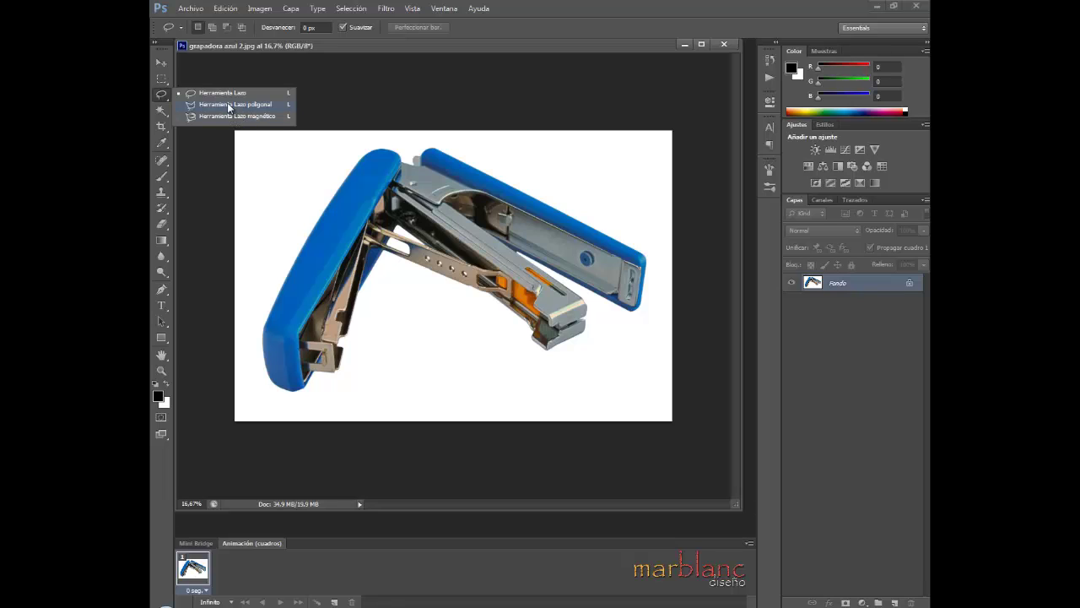
left_click(229, 104)
left_click(326, 150)
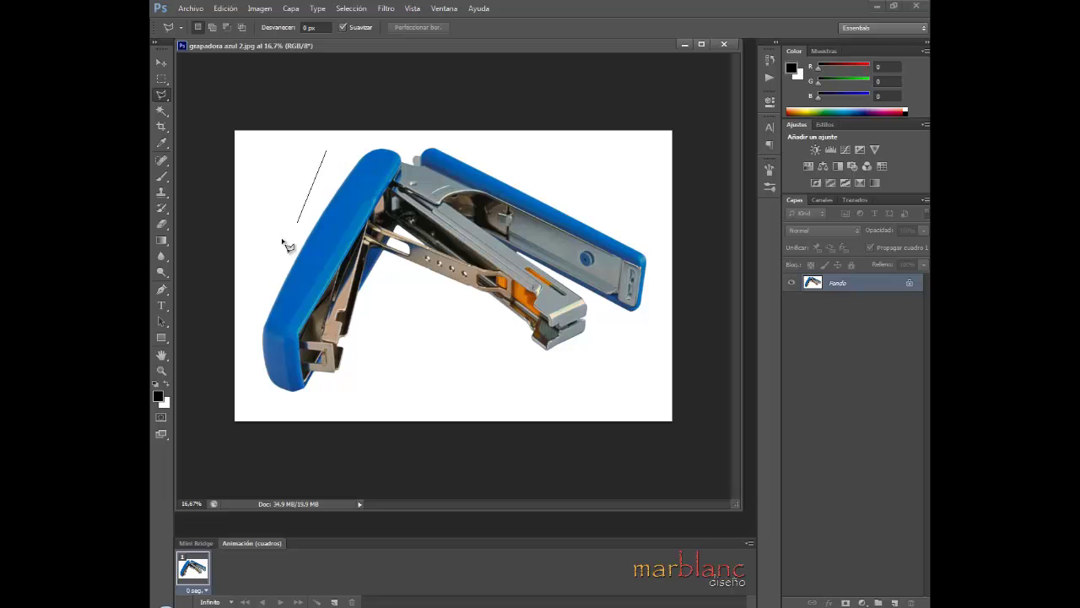
left_click(277, 250)
left_click(376, 347)
left_click(523, 353)
left_click(614, 298)
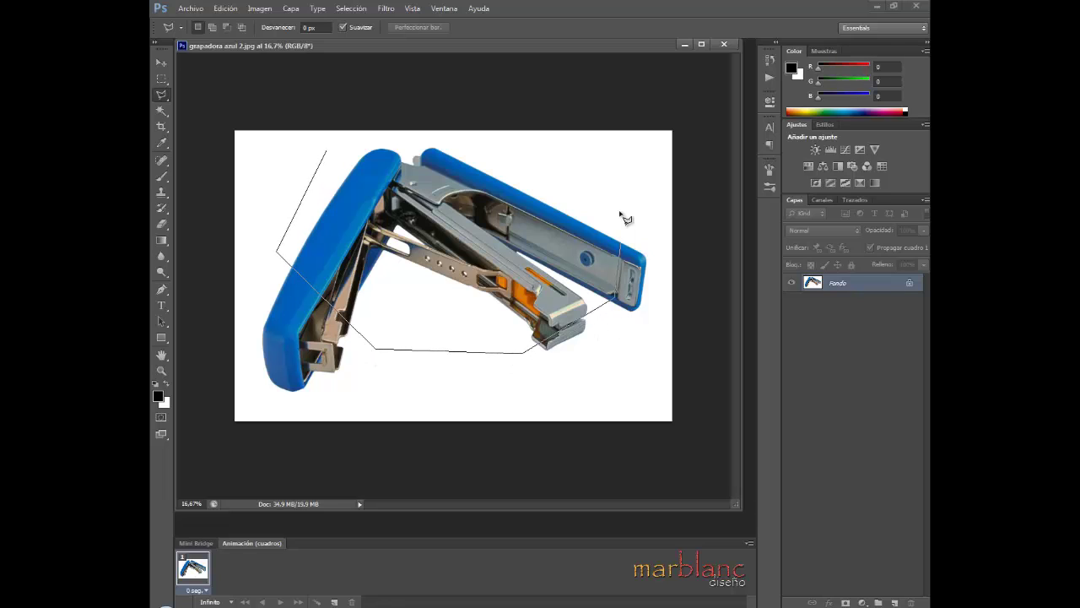
left_click(614, 199)
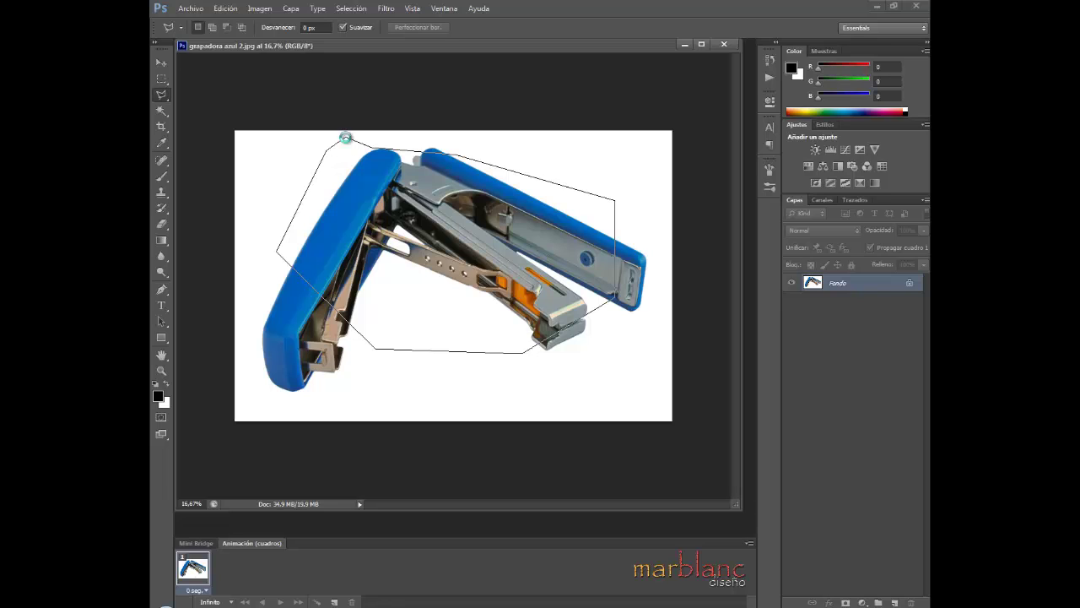
left_click(348, 140)
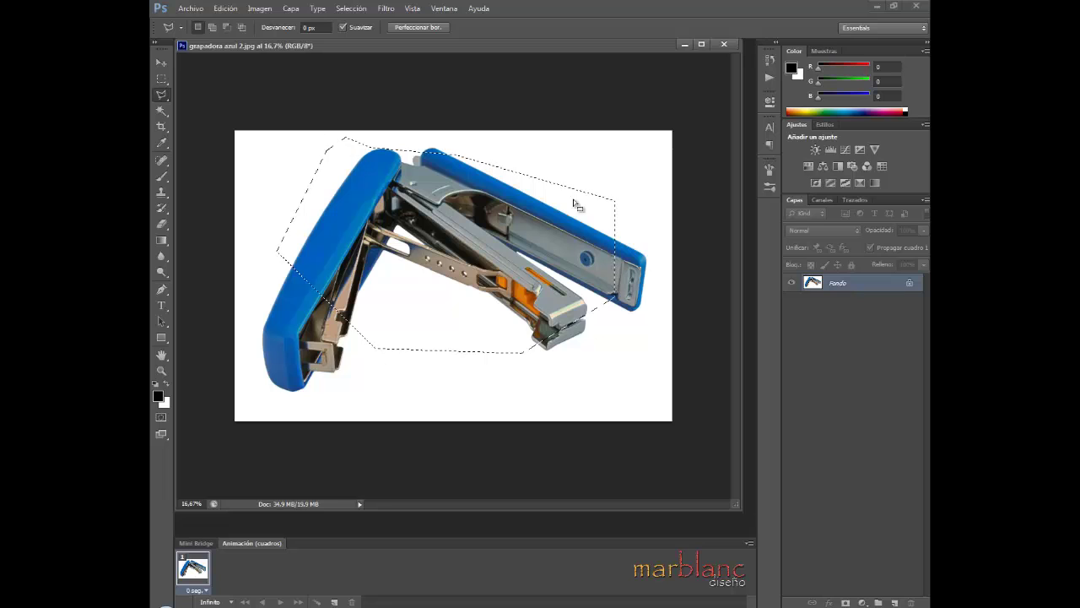
Switch to the freehand Lasso, replace the polygonal selection with a close outline around the whole stapler, and deselect it.
left_click(163, 97)
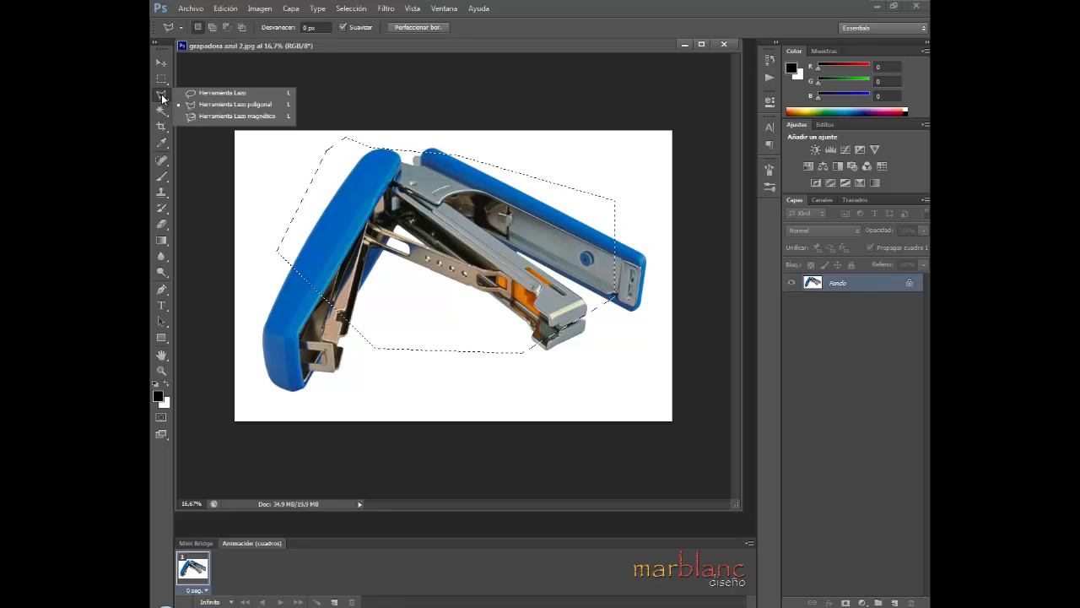
left_click(224, 94)
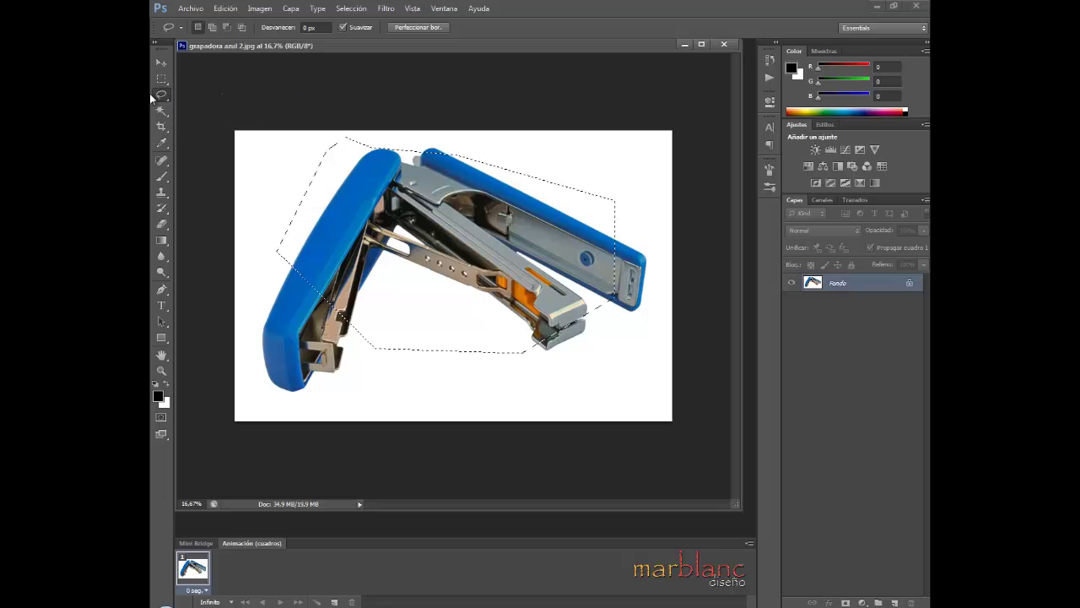
left_click(293, 166)
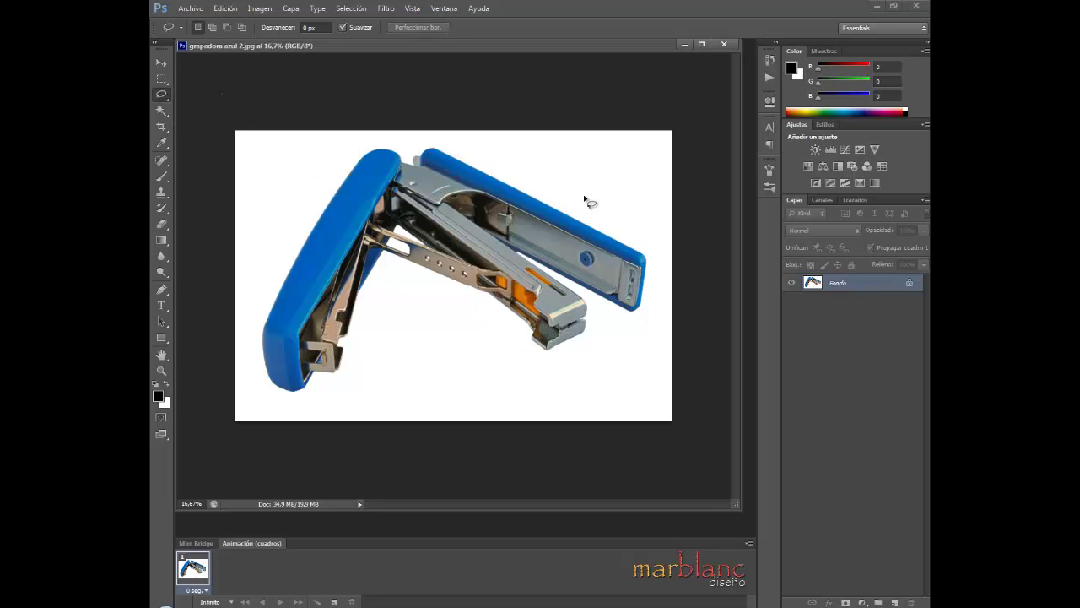
mouse_move(436, 142)
left_mouse_down()
mouse_move(361, 145)
mouse_move(321, 189)
mouse_move(261, 302)
mouse_move(259, 386)
mouse_move(279, 405)
mouse_move(343, 394)
mouse_move(370, 367)
mouse_move(387, 285)
mouse_move(428, 283)
mouse_move(494, 329)
left_mouse_up()
mouse_move(542, 362)
left_mouse_down()
mouse_move(589, 359)
mouse_move(610, 339)
mouse_move(631, 342)
mouse_move(650, 325)
mouse_move(643, 253)
left_mouse_up()
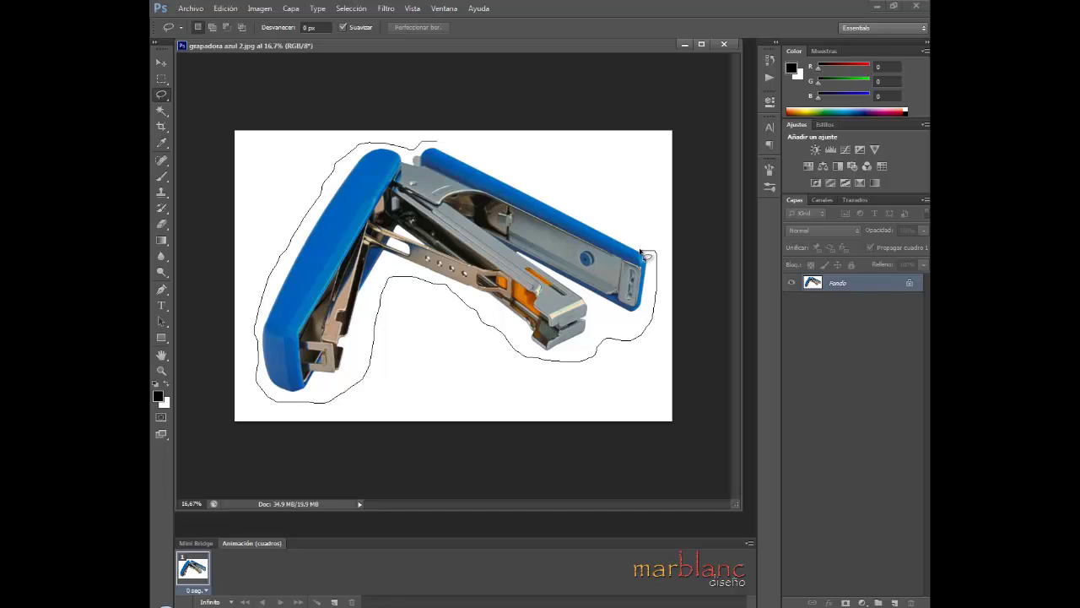
left_click_drag(646, 256, 567, 209)
left_click_drag(568, 209, 437, 150)
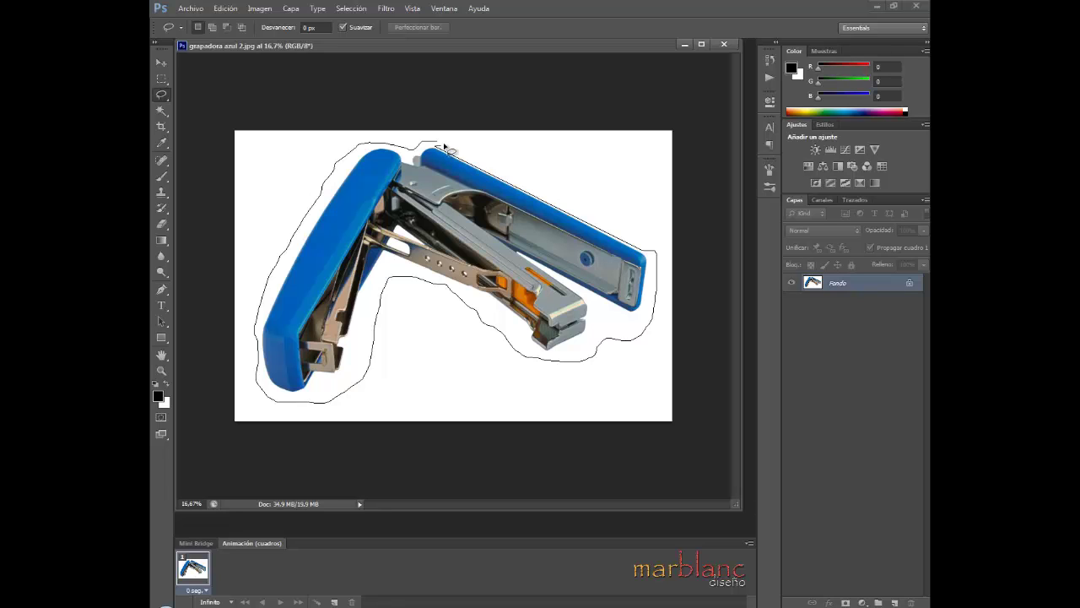
left_click_drag(444, 144, 441, 142)
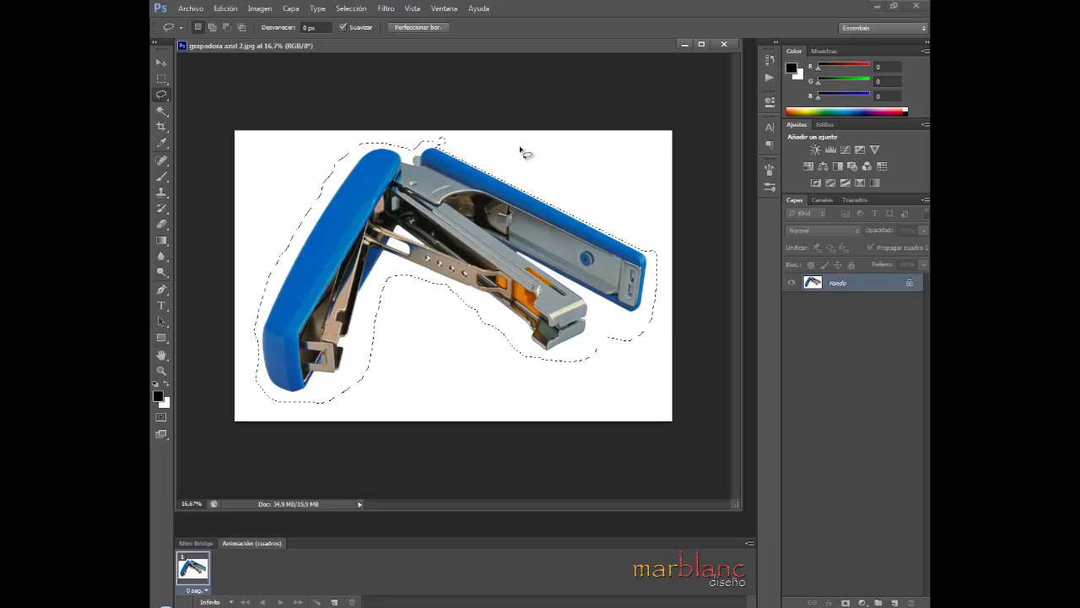
left_click(271, 169)
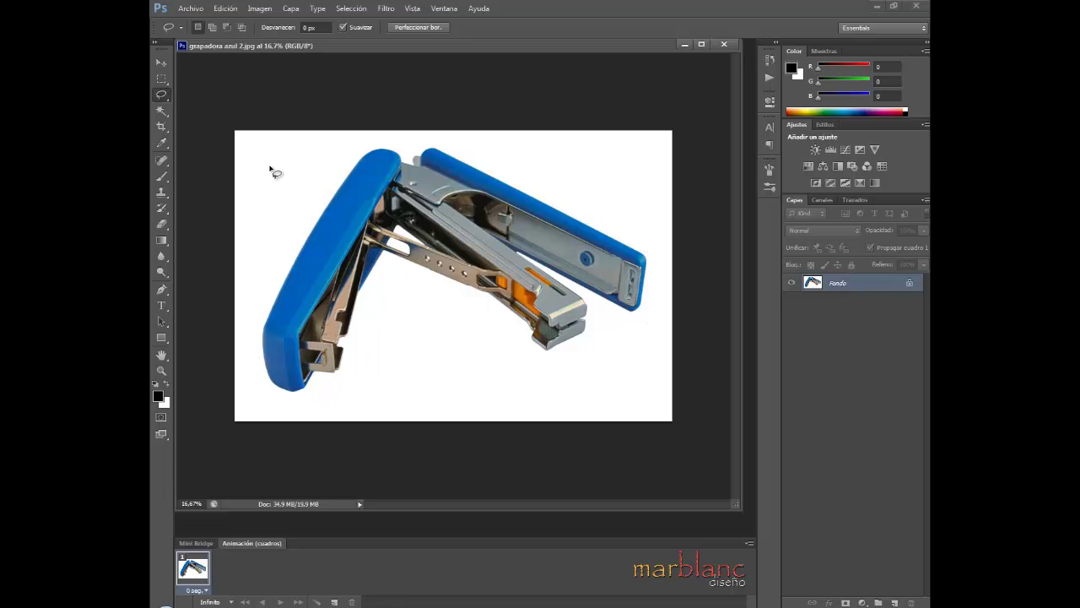
With the Magnetic Lasso, trace down the left blue arm's outer edge and along the stapler's underside past the metal jaw.
left_click(162, 97)
left_click(215, 118)
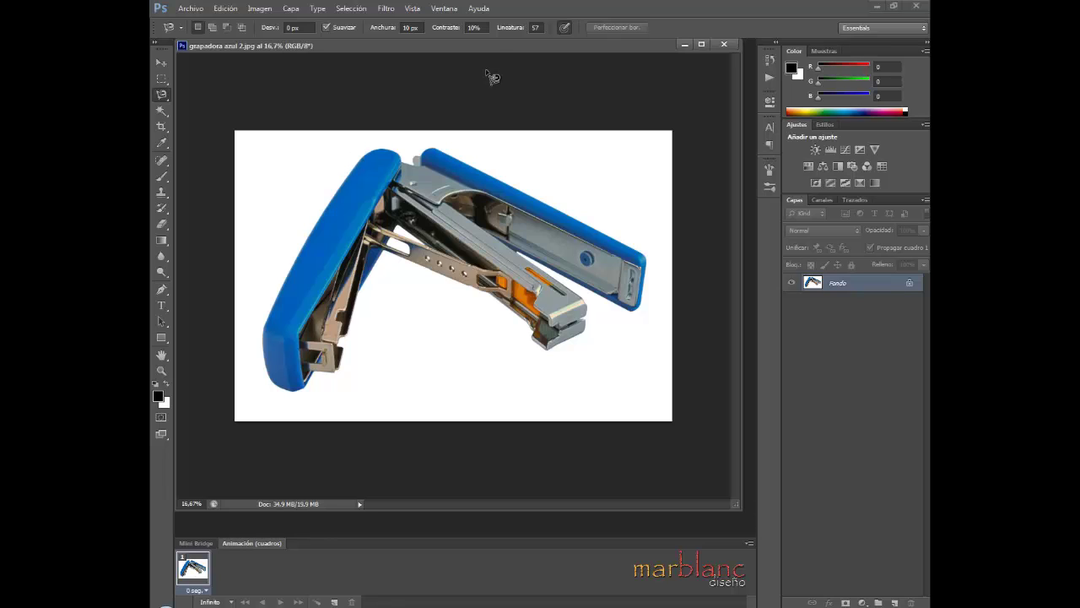
left_click(484, 27)
left_click(358, 165)
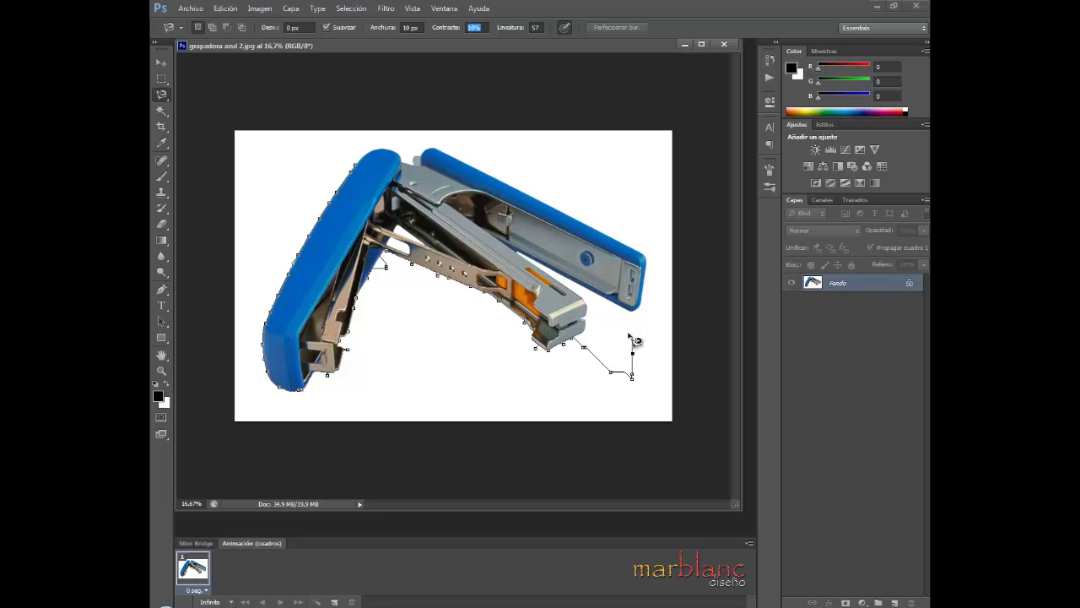
Remove the magnetic anchor points one by one, back from the stray path to the lower end of the left arm.
key("BackSpace")
key("BackSpace")
key("BackSpace")
key("BackSpace")
key("BackSpace")
key("BackSpace")
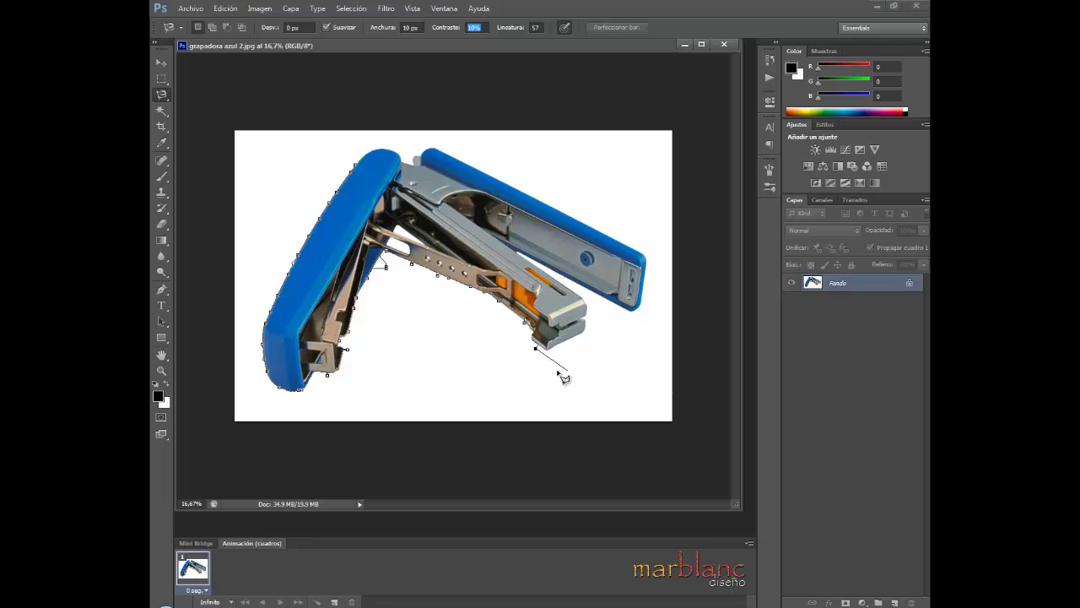
key("BackSpace")
key("BackSpace")
key("BackSpace")
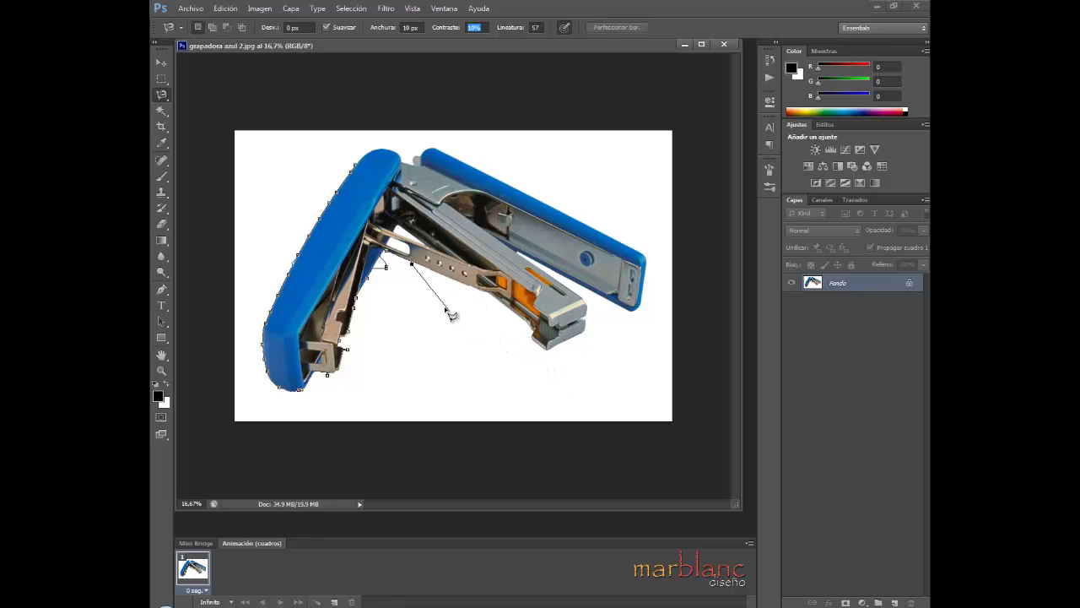
key("BackSpace")
key("BackSpace")
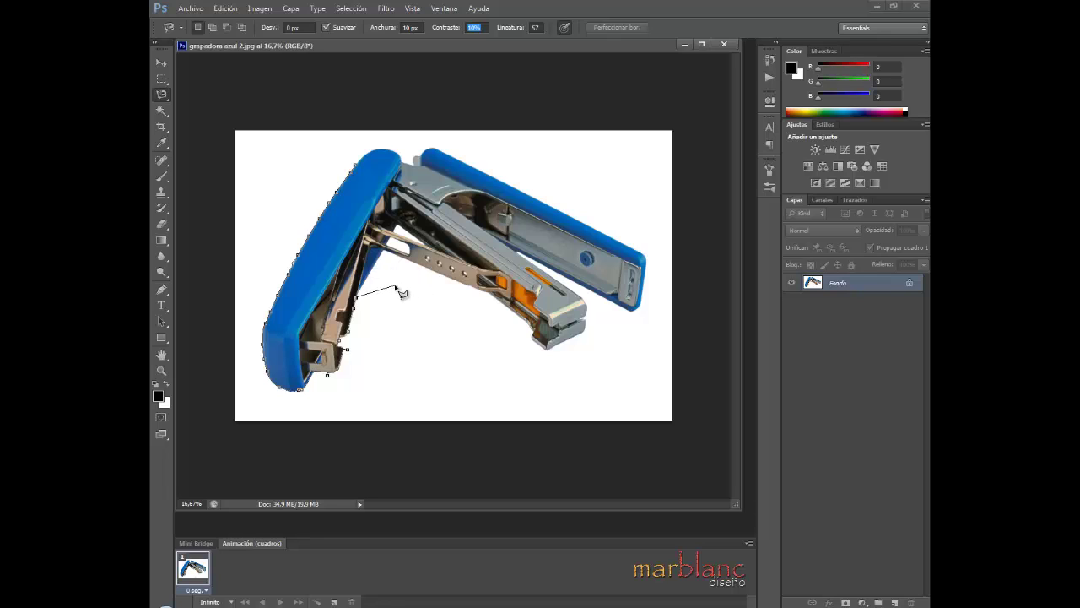
key("BackSpace")
key("BackSpace")
key("BackSpace")
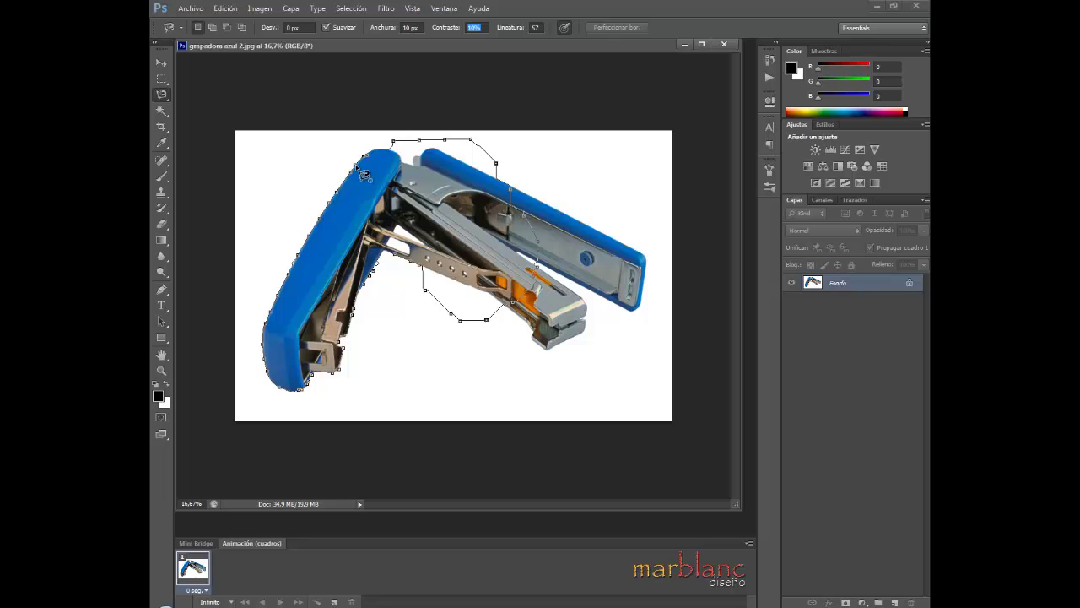
Close the magnetic outline around the left arm and the stapler's middle, switch back to the Lasso and deselect.
left_click(393, 182)
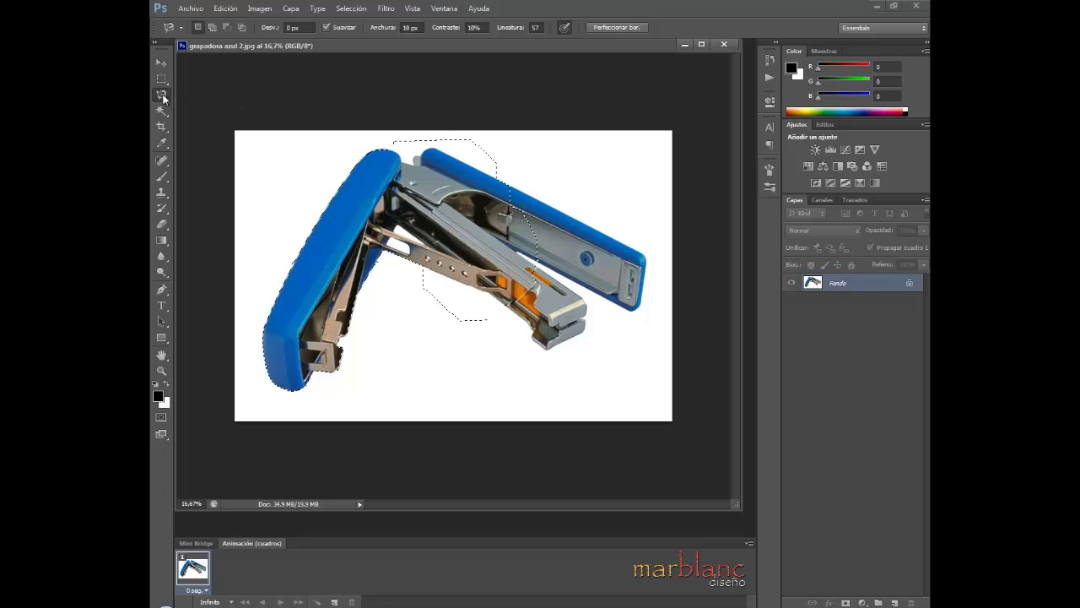
left_click_drag(163, 98, 202, 96)
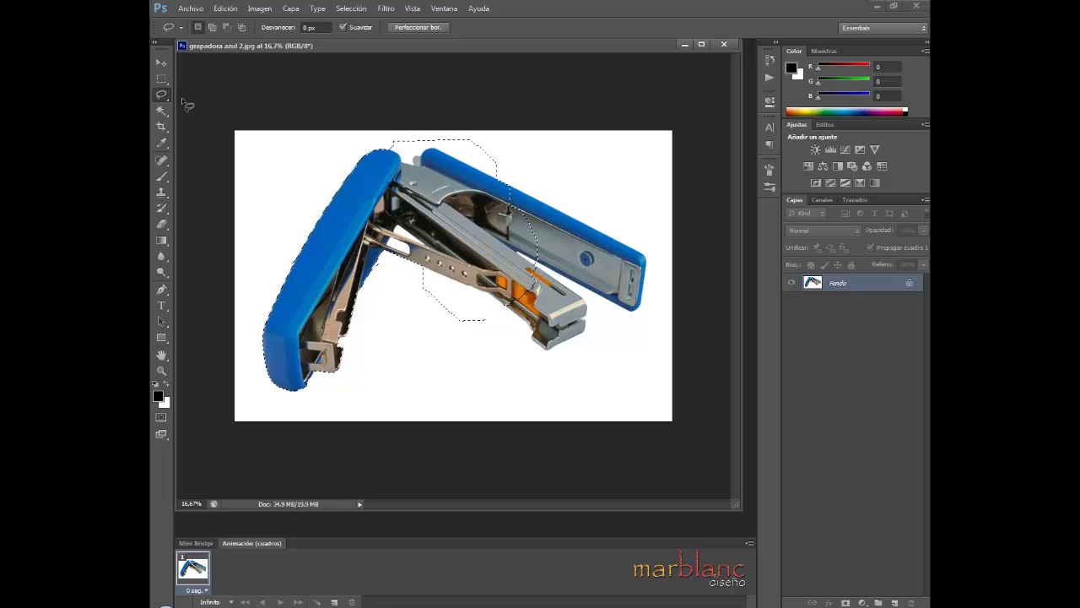
left_click(300, 183)
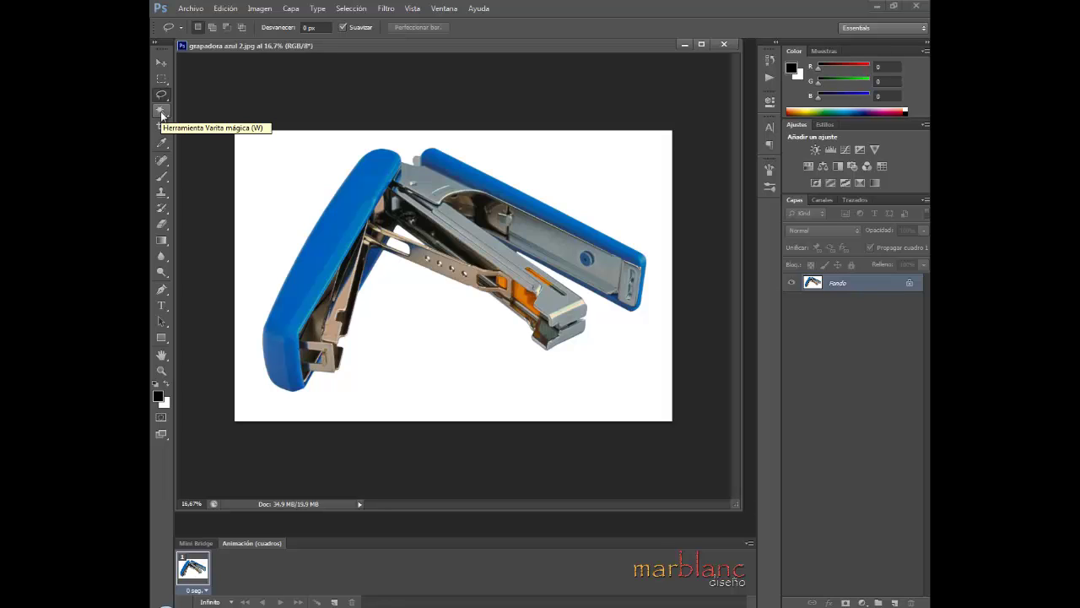
With the Magic Wand at tolerance 1, sample the left blue arm, and sample its upper end again with Contiguous off.
left_click_drag(161, 115, 157, 117)
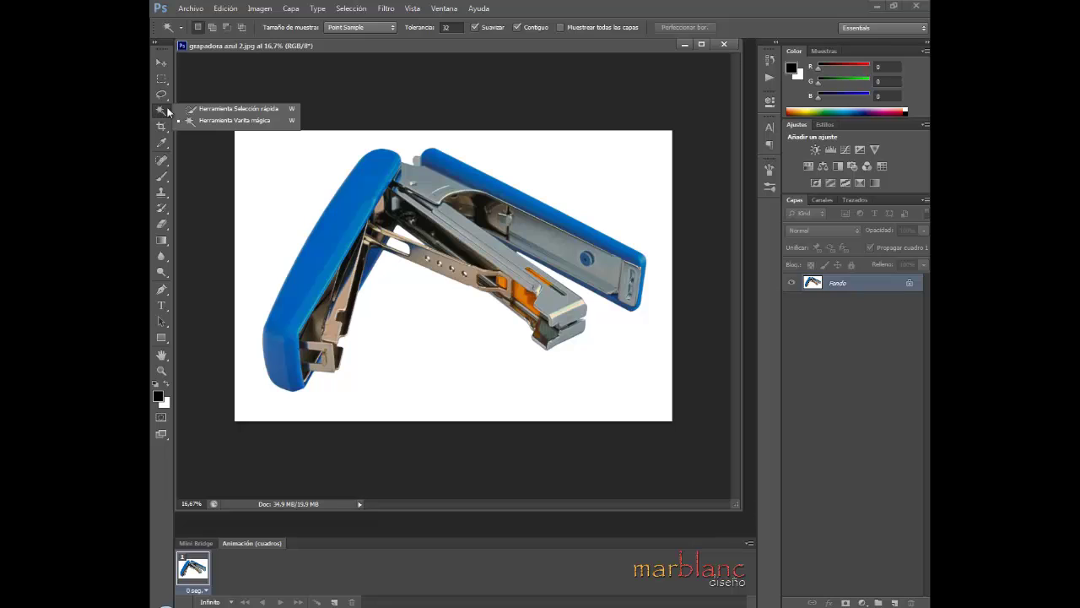
left_click(163, 113)
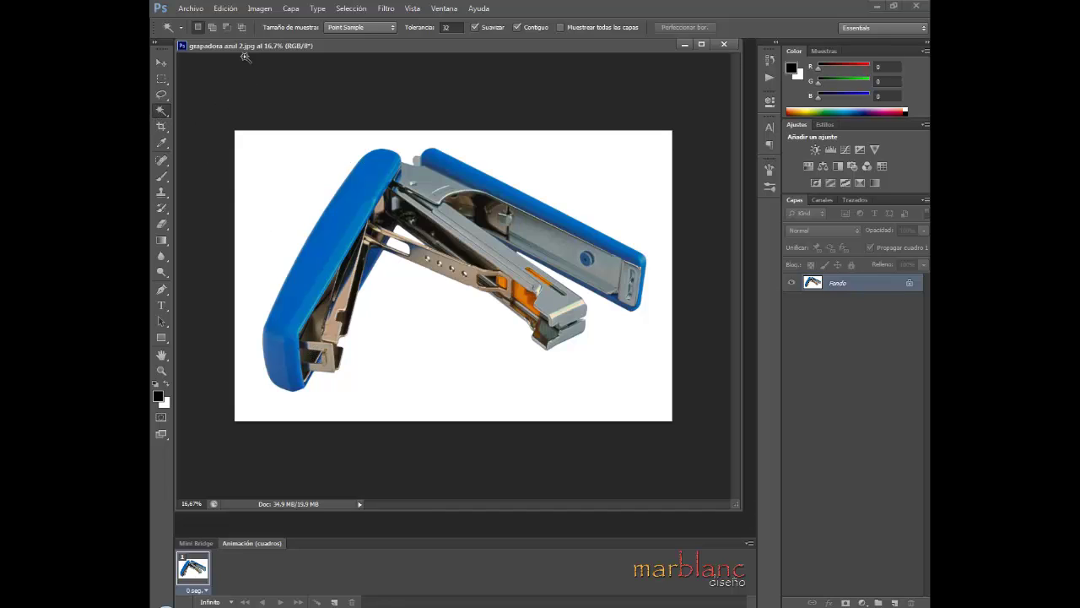
left_click(212, 27)
double_click(448, 27)
left_click(361, 183)
left_click(517, 27)
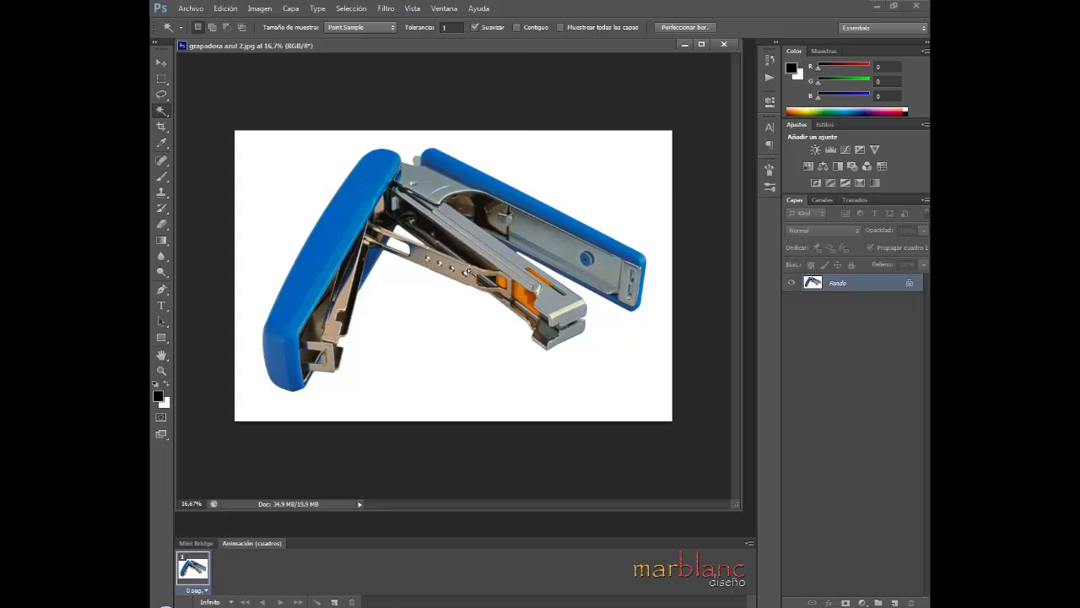
left_click(384, 159)
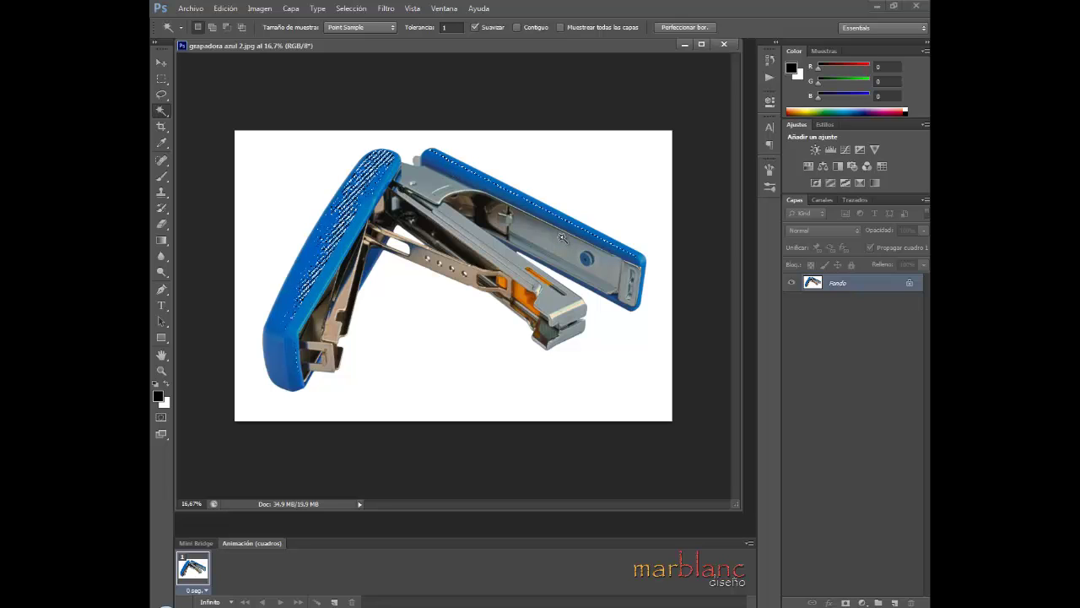
Set the Magic Wand tolerance to 32 and select all the white background with Contiguous off.
left_click(452, 27)
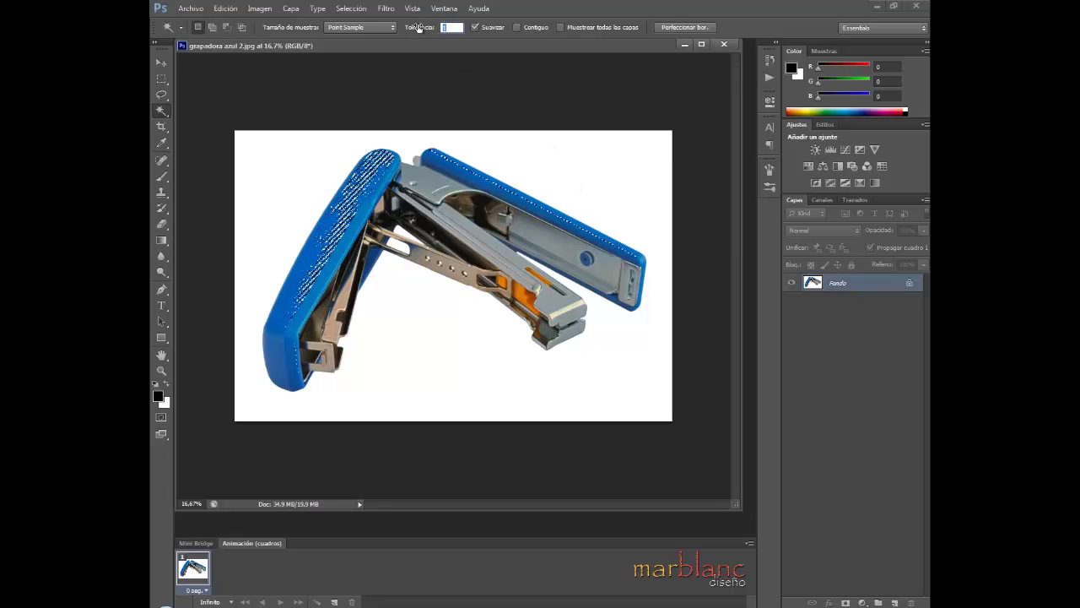
type("32")
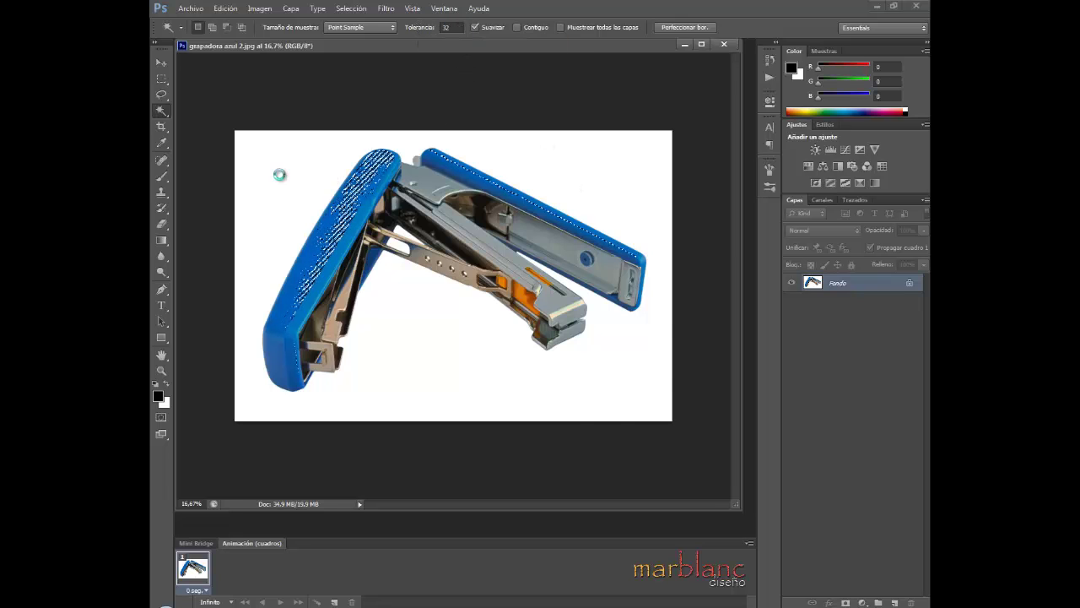
left_click(280, 179)
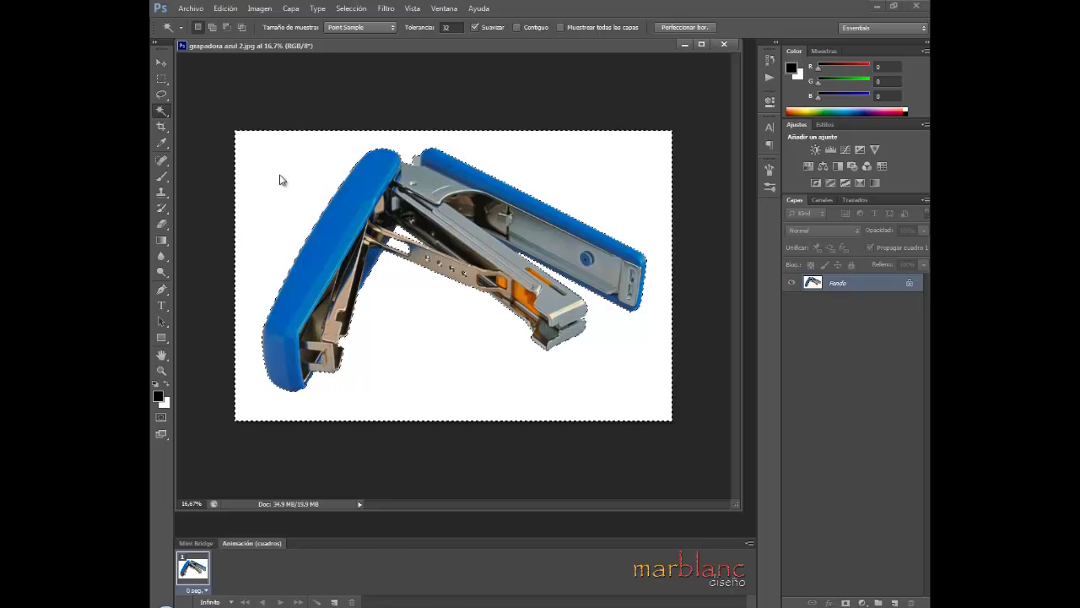
Turn Contiguous on, deselect, and select the connected white background around the stapler at tolerance 32.
left_click(450, 28)
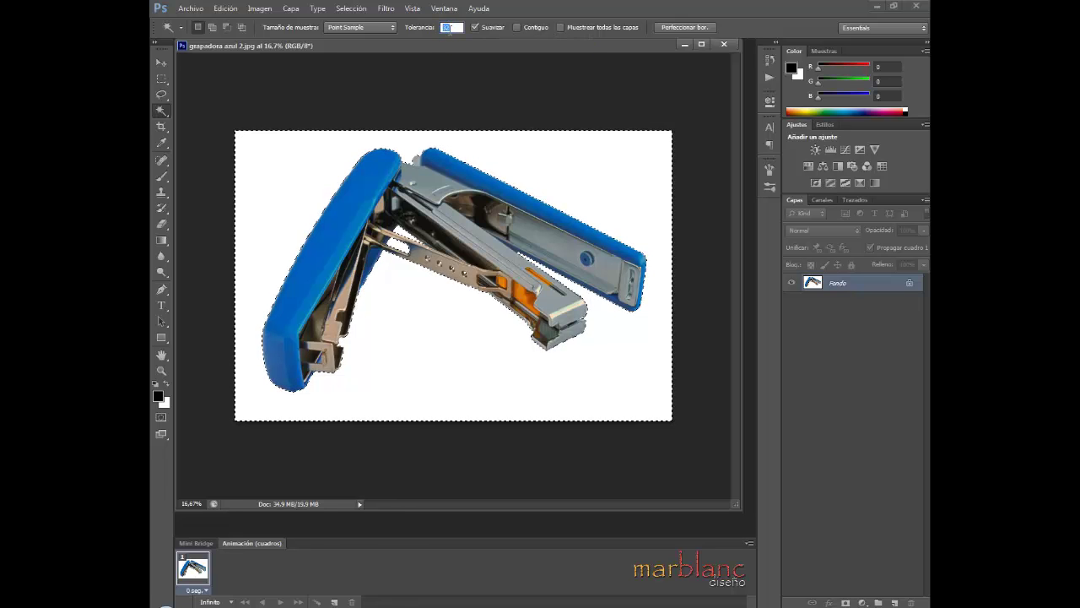
left_click(456, 27)
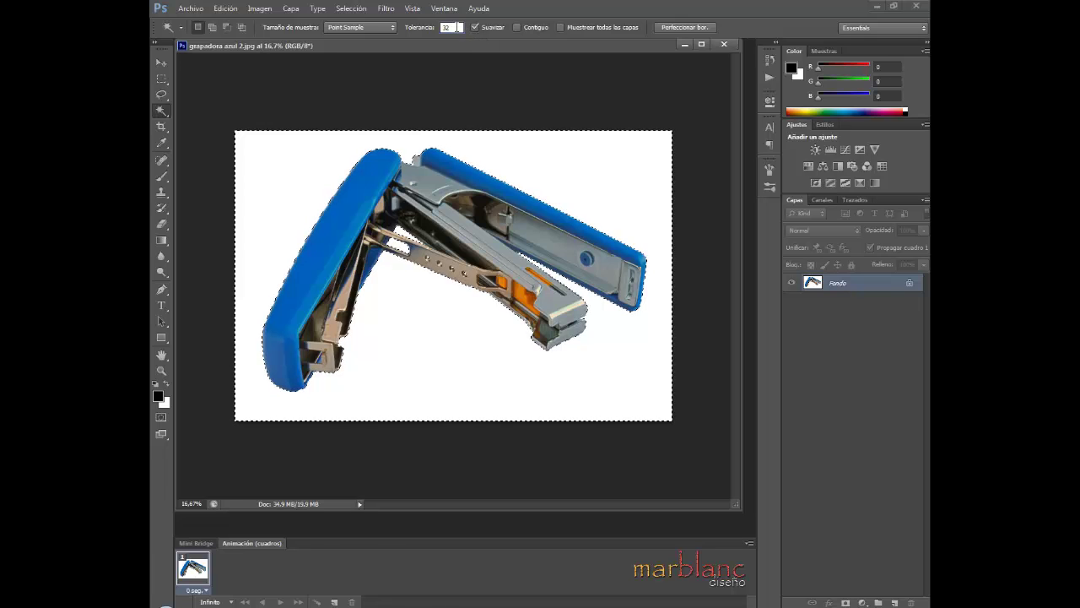
left_click(516, 27)
key("ctrl+d")
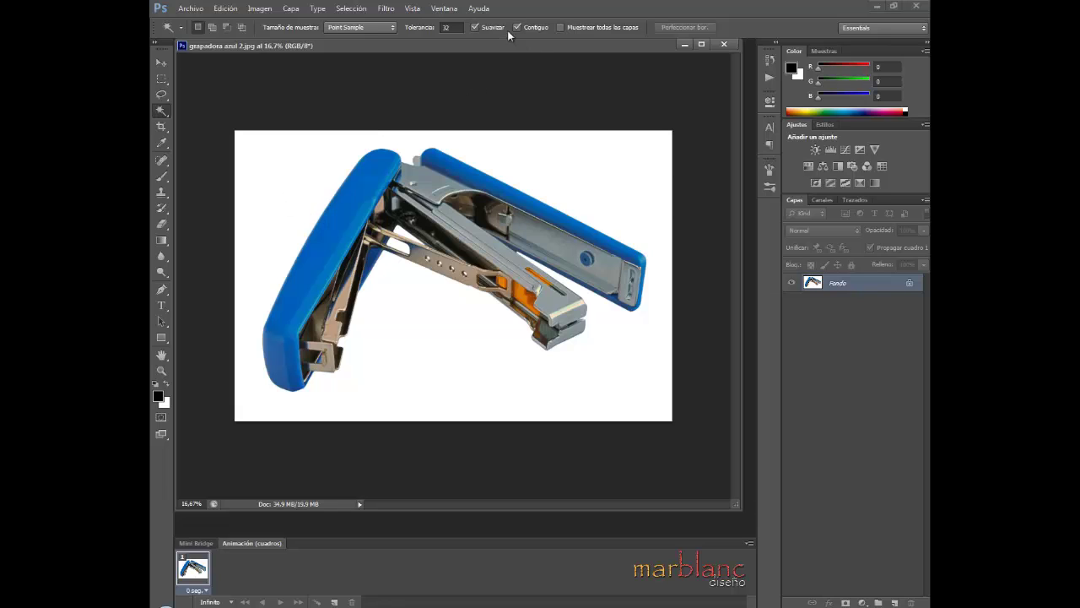
left_click(295, 198)
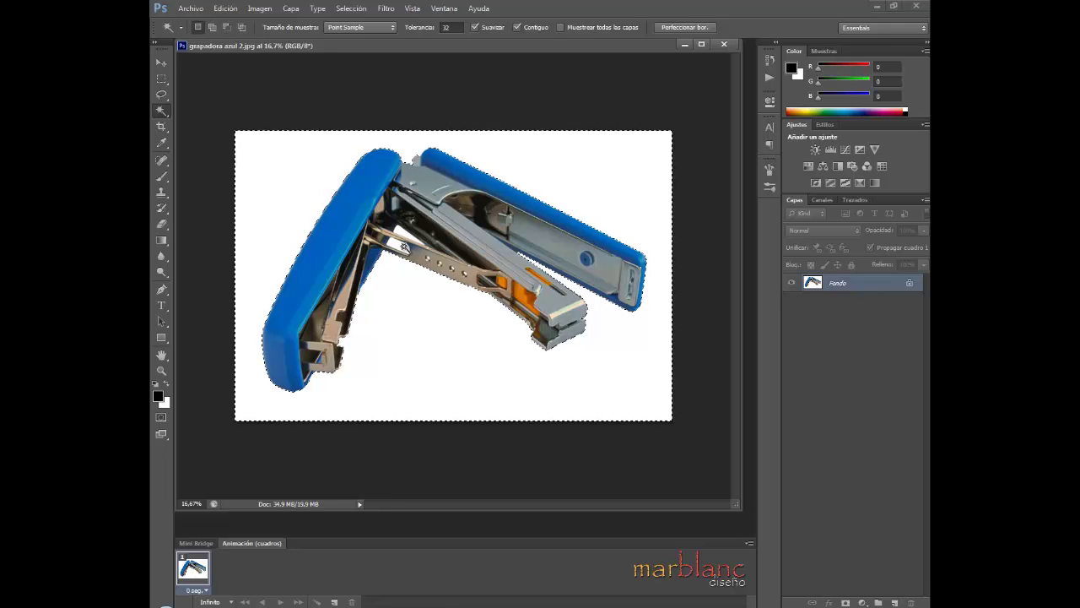
Deselect, turn Contiguous off, select all the white areas including the enclosed gaps with the Magic Wand, and deselect again.
key("ctrl+d")
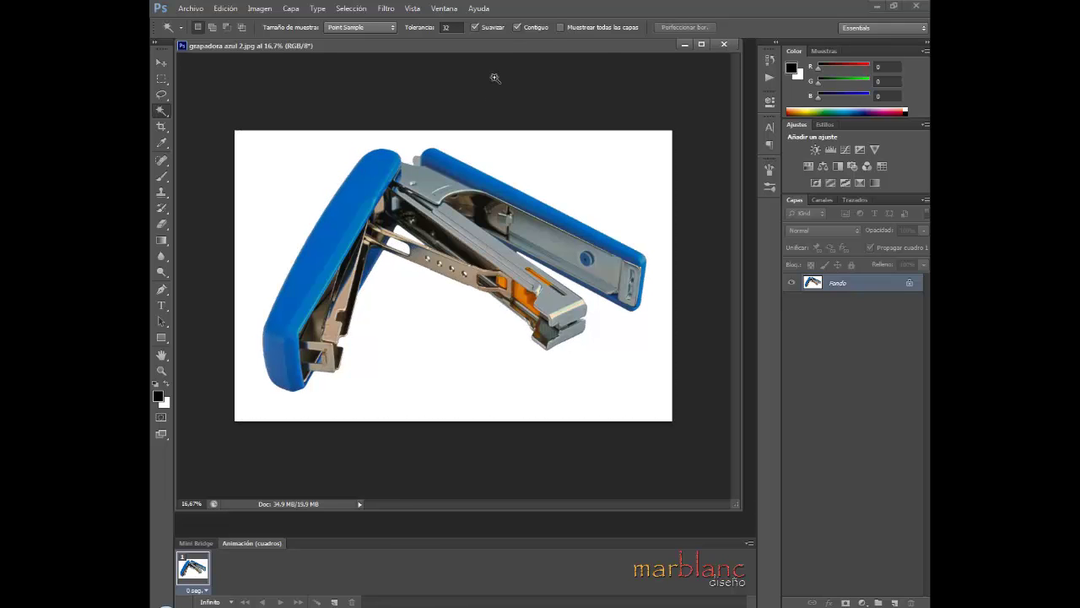
left_click(517, 27)
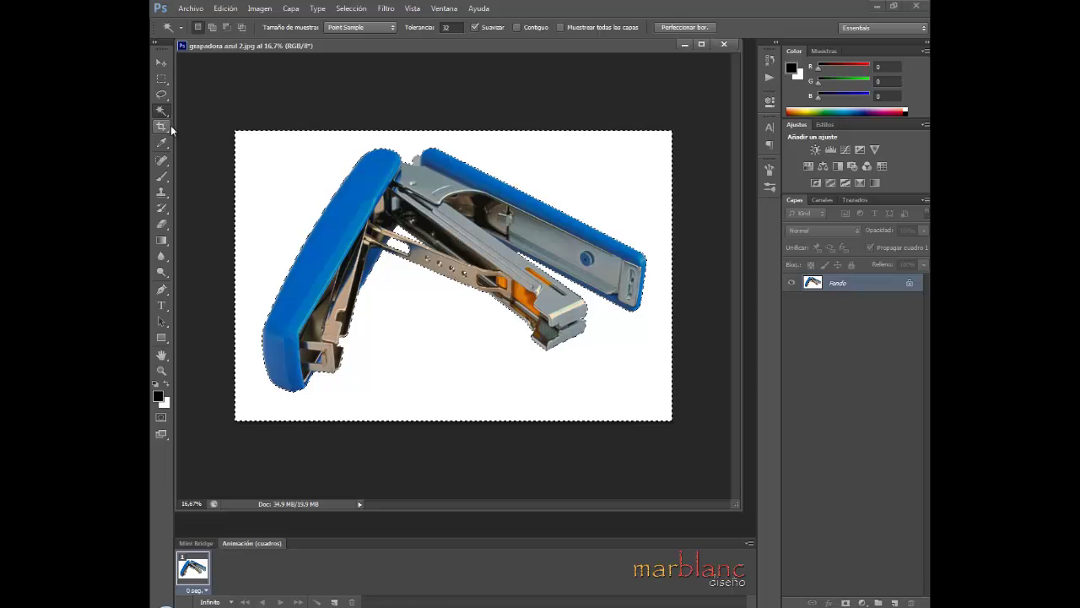
key("ctrl+d")
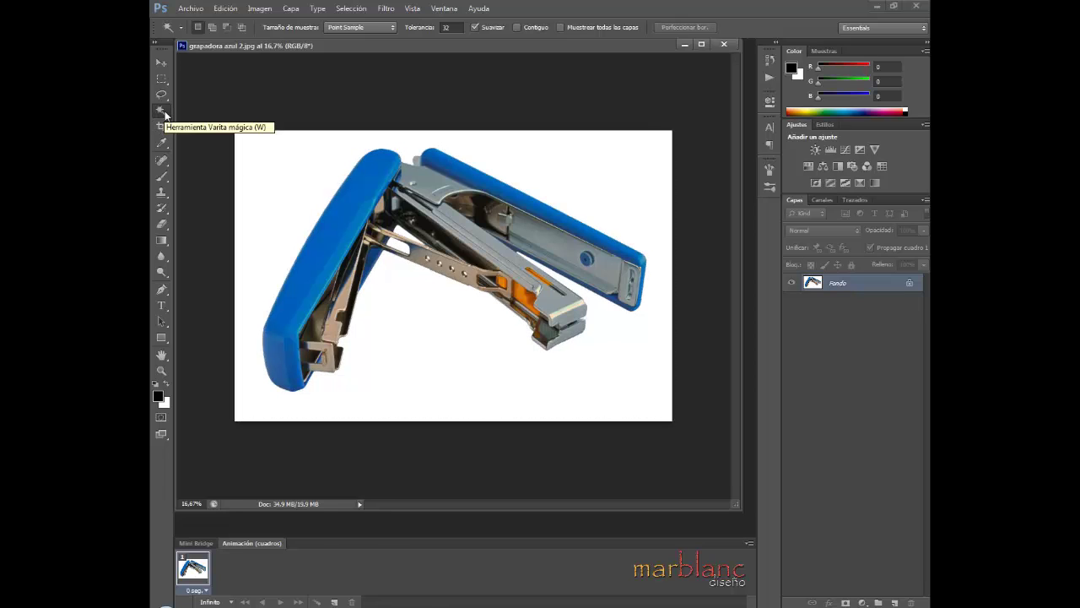
Switch to the Quick Selection tool, brush along the left blue arm's outer edge to select it with the adjoining background, and deselect.
right_click(163, 111)
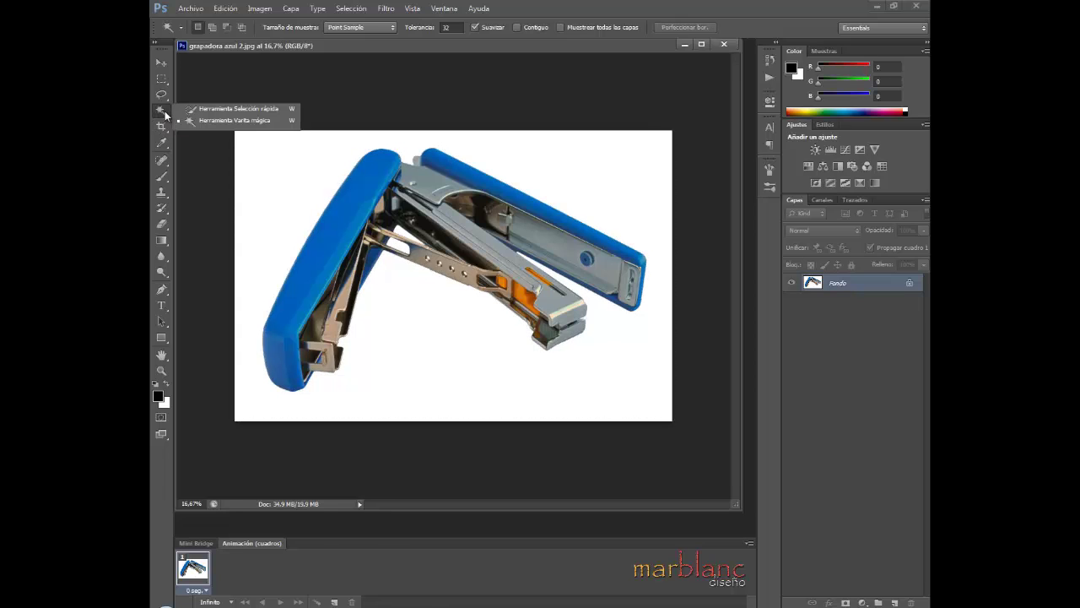
left_click(230, 111)
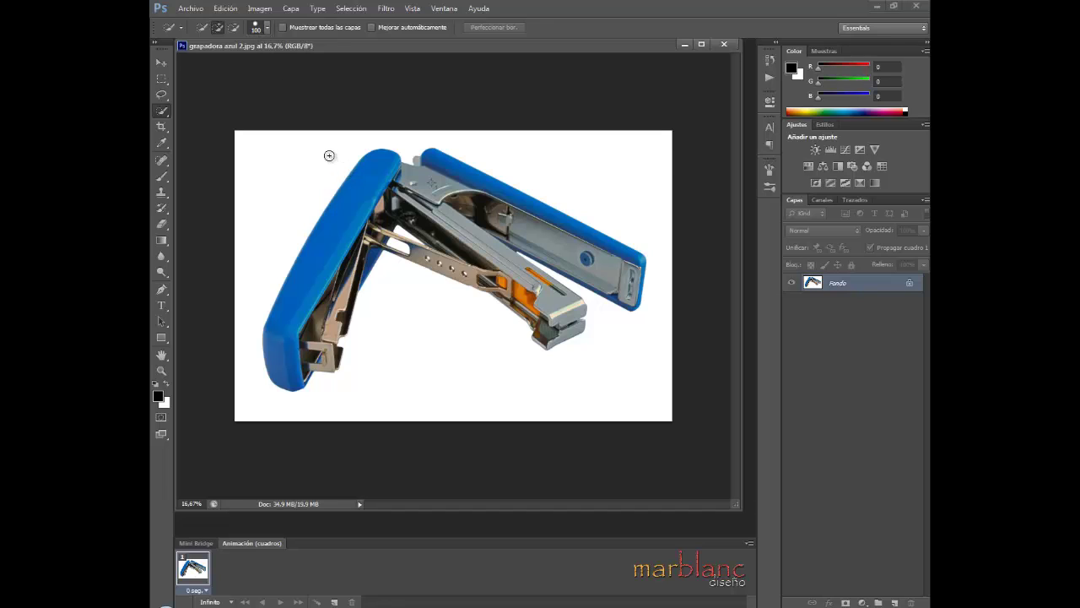
left_click_drag(350, 161, 288, 254)
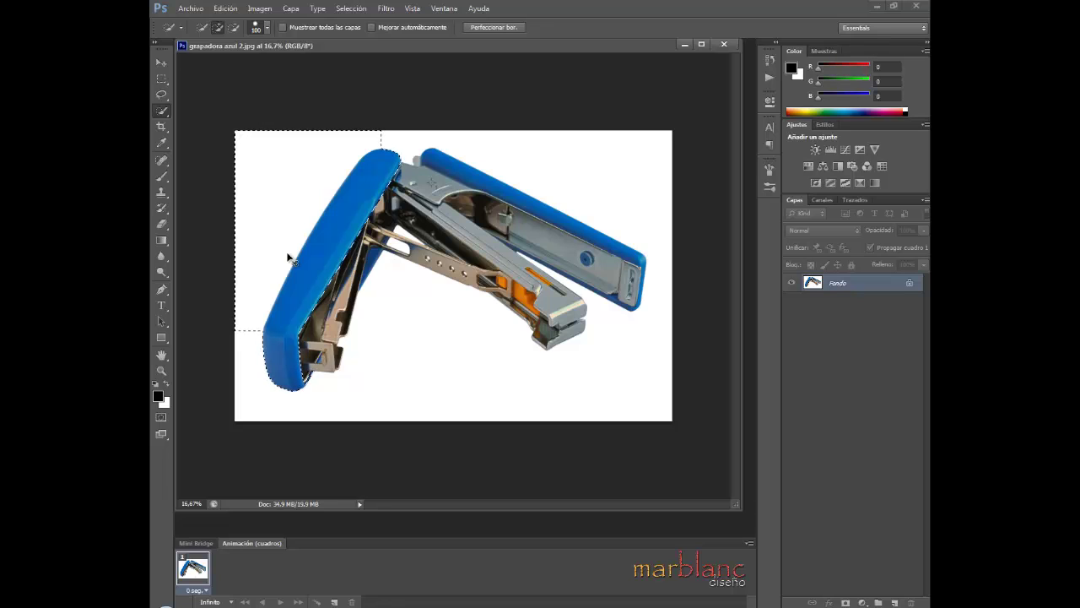
key("ctrl+d")
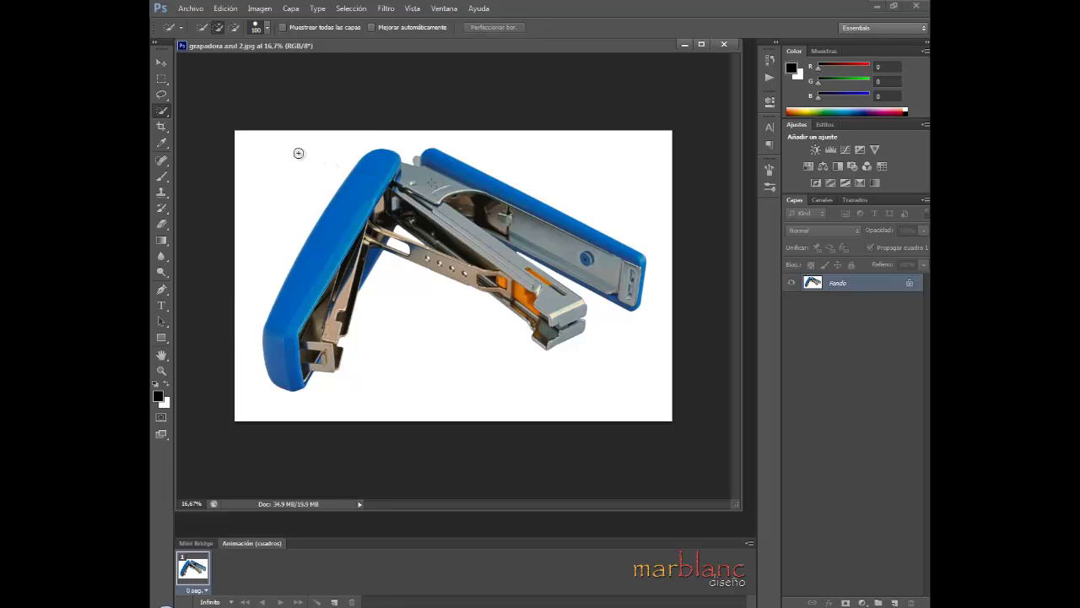
Select the white background around the whole stapler with Quick Selection strokes in add mode at brush size 100.
mouse_move(303, 162)
left_mouse_down()
mouse_move(244, 288)
mouse_move(244, 350)
left_mouse_up()
mouse_move(292, 403)
left_mouse_down()
mouse_move(362, 388)
mouse_move(397, 310)
mouse_move(412, 303)
mouse_move(482, 342)
left_mouse_up()
mouse_move(652, 211)
left_mouse_down()
mouse_move(539, 159)
mouse_move(401, 138)
left_mouse_up()
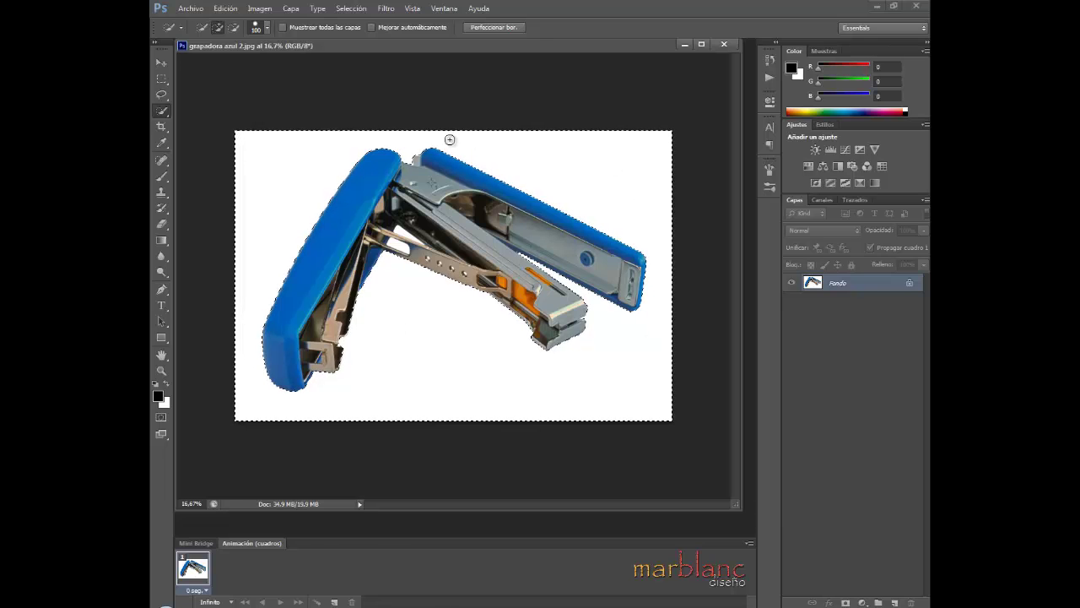
Subtract a patch of white background below the stapler from the selection, set the Quick Selection tool to new-selection mode, and deselect.
left_click(235, 29)
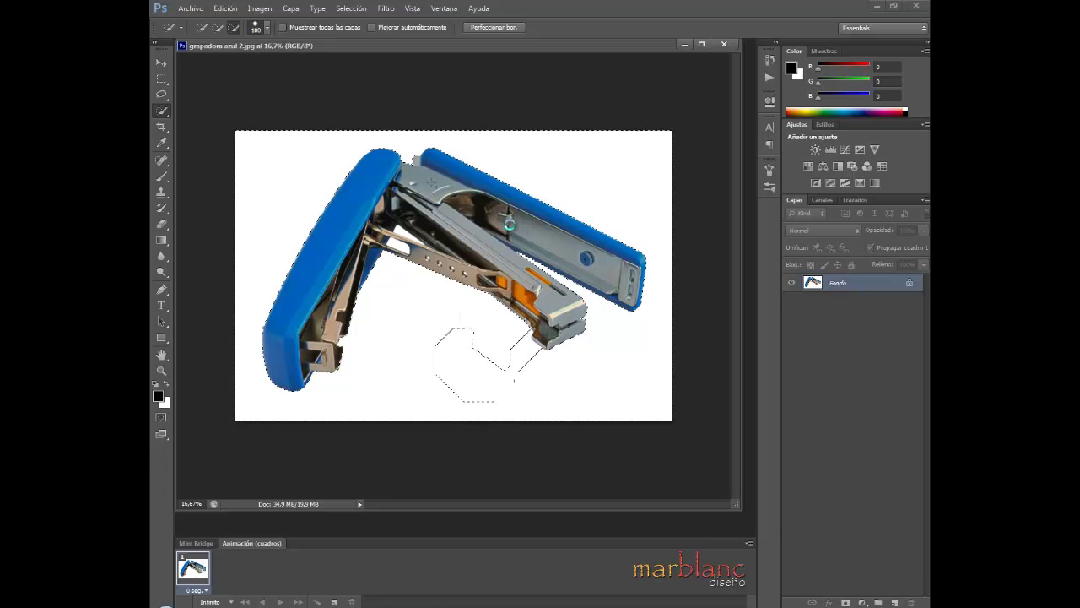
left_click(202, 27)
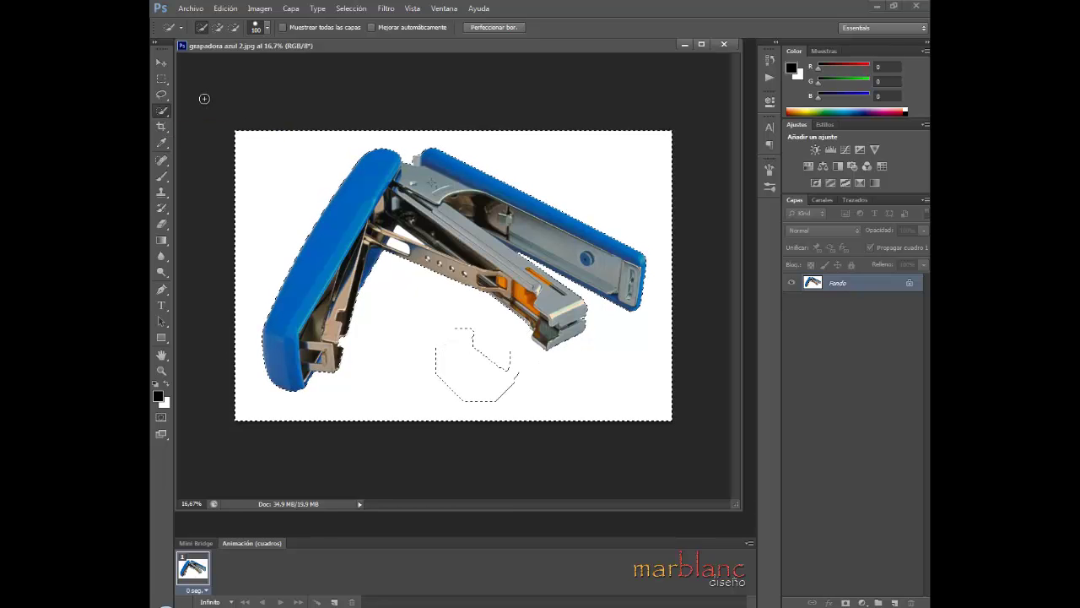
key("ctrl+d")
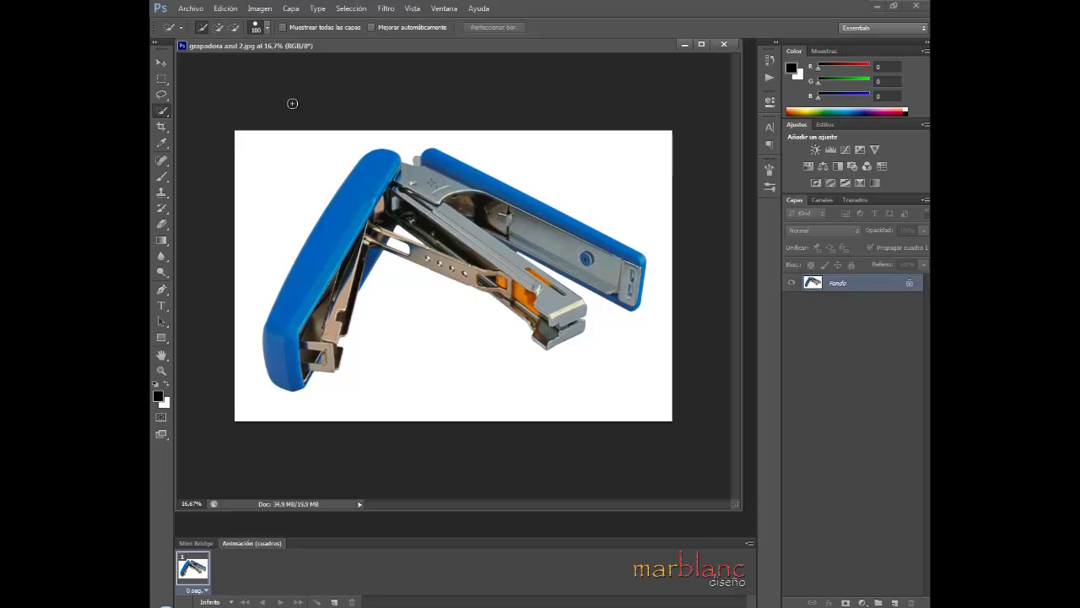